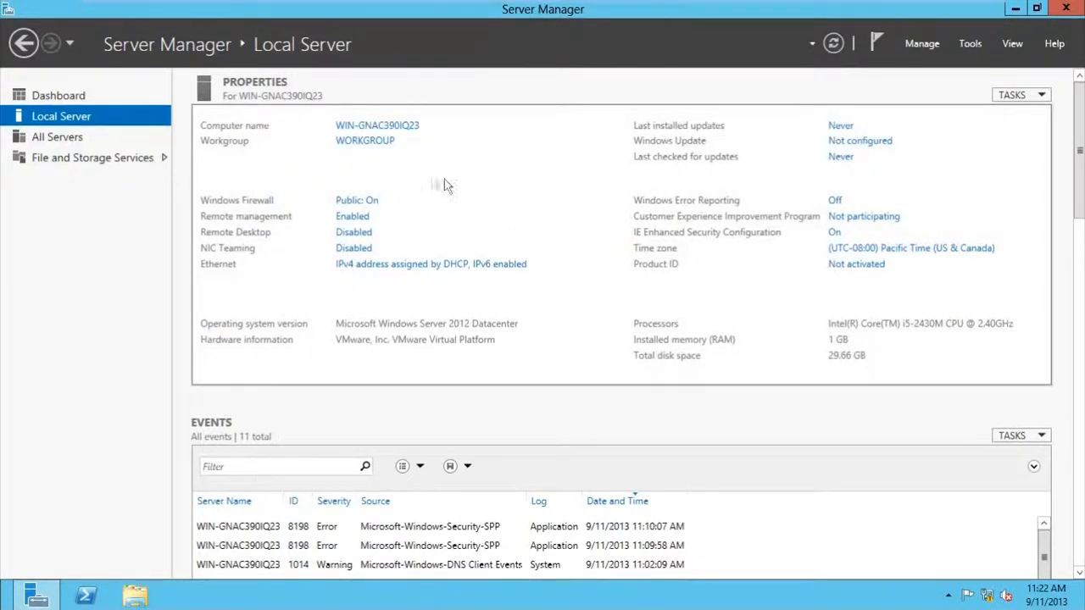
- Change the computer name to DC1 and restart the server immediately
{"action": "left_click", "coordinate": [404, 129]}
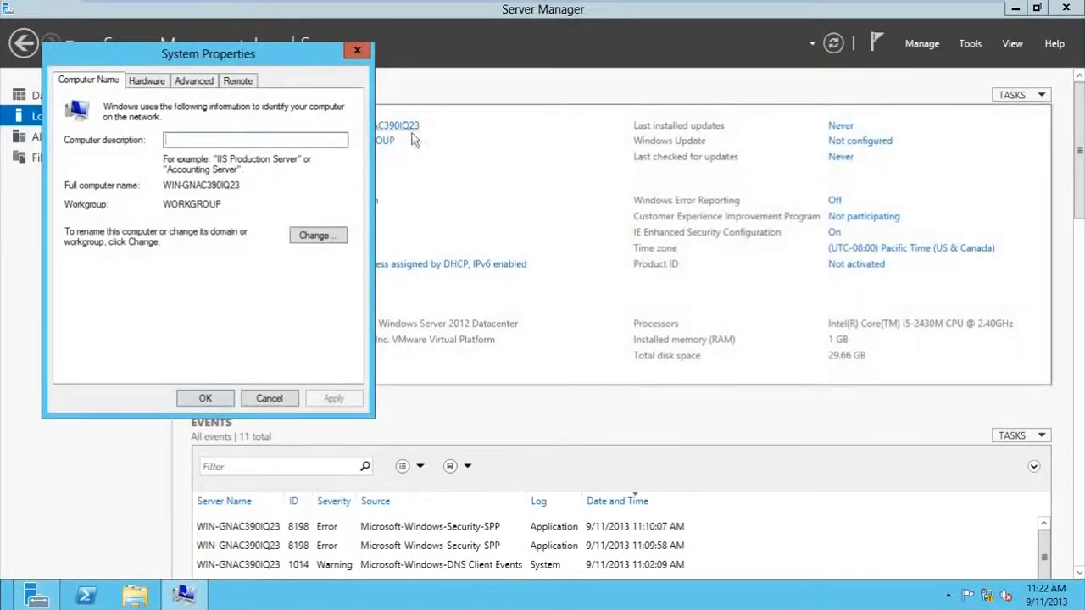
{"action": "left_click", "coordinate": [312, 236]}
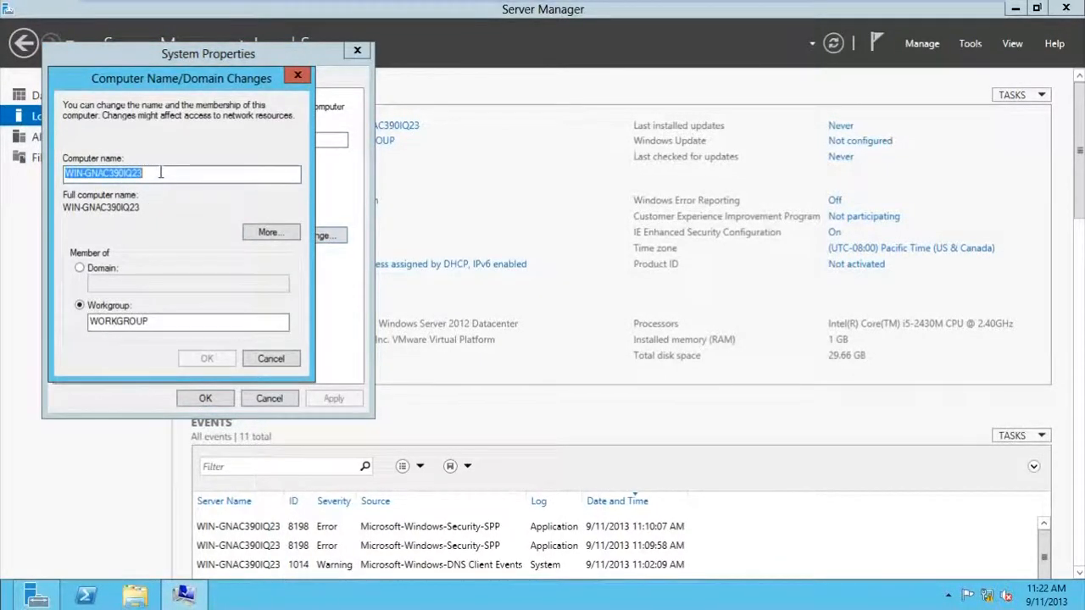
{"action": "type", "text": "DC1"}
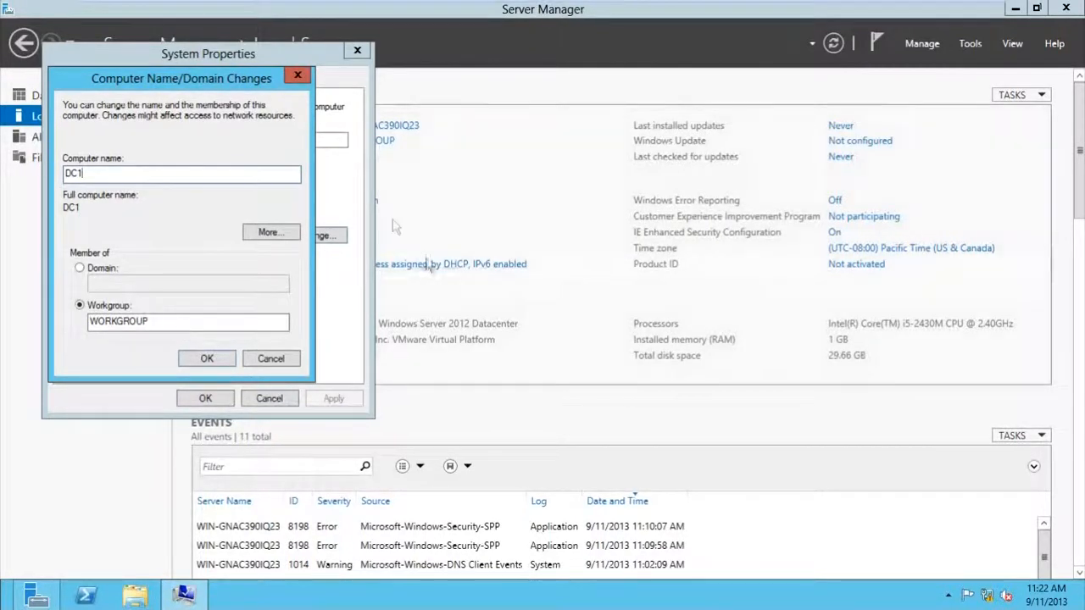
{"action": "left_click", "coordinate": [209, 360]}
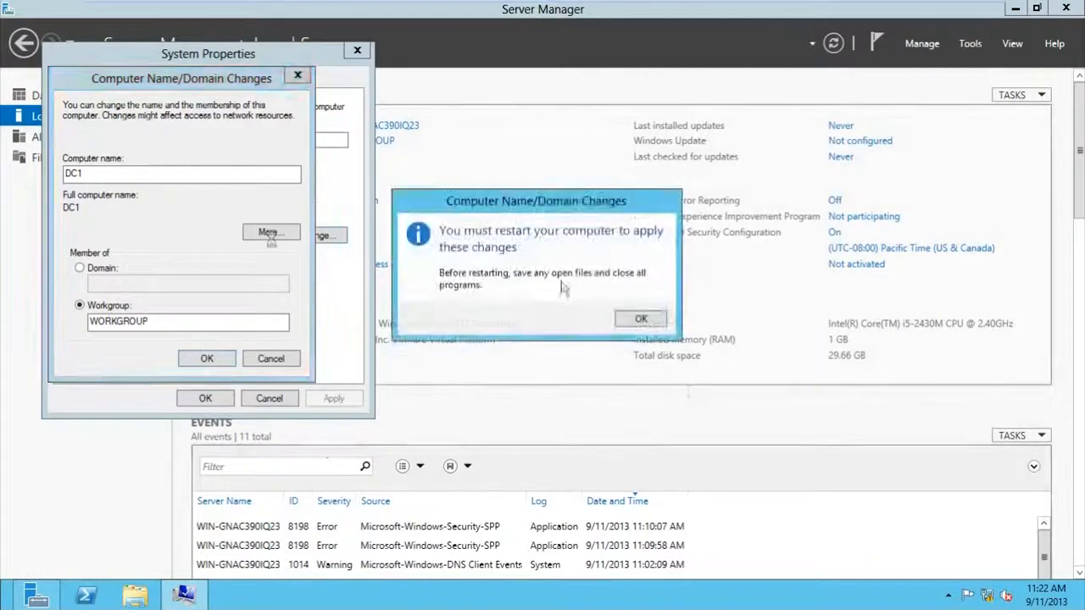
{"action": "left_click", "coordinate": [636, 319]}
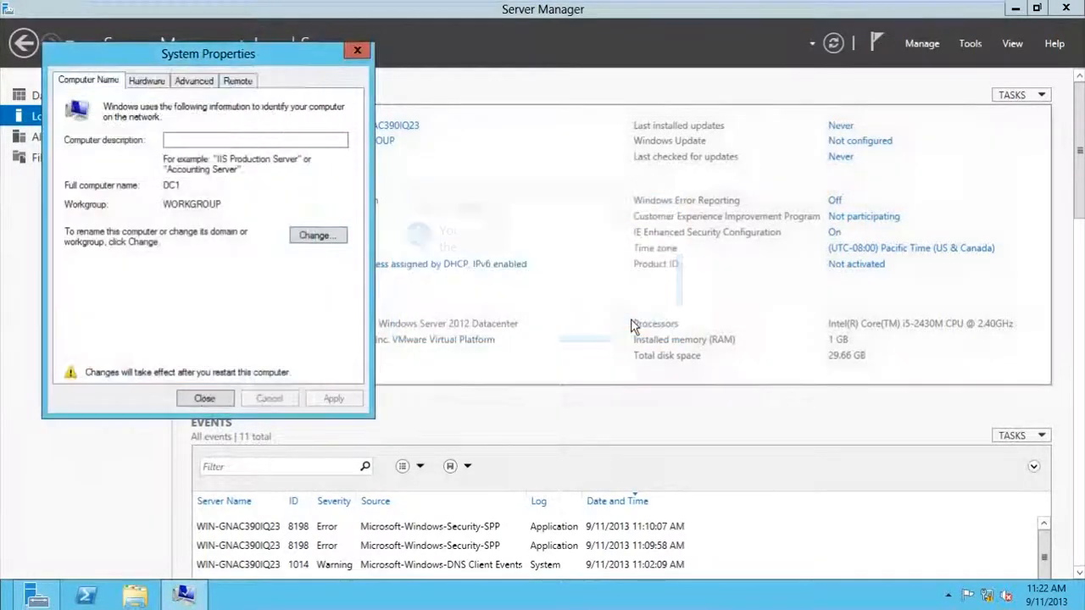
{"action": "left_click", "coordinate": [198, 397]}
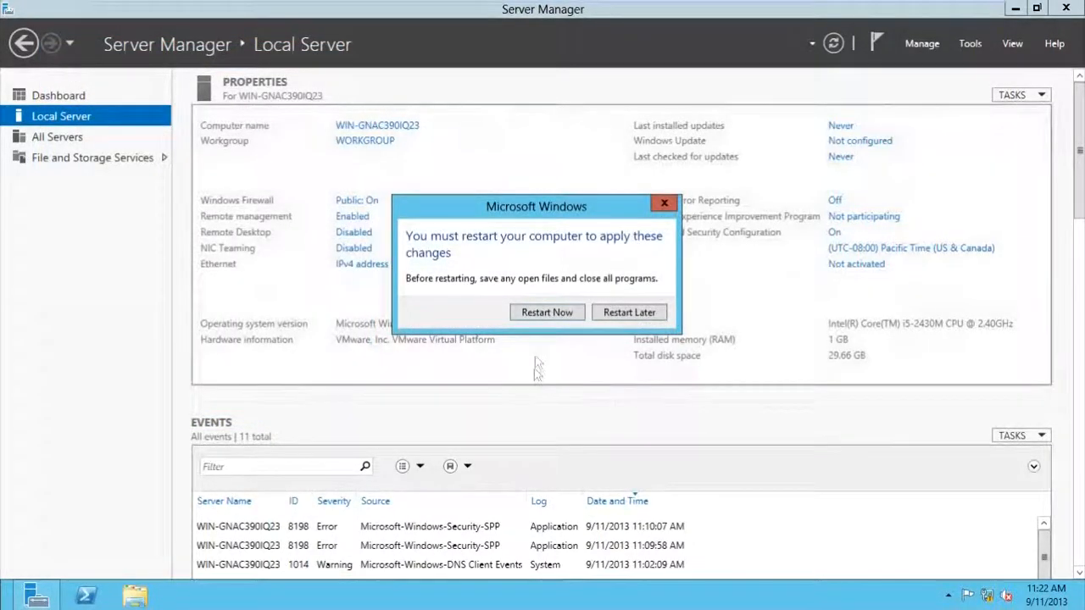
{"action": "left_click", "coordinate": [548, 313]}
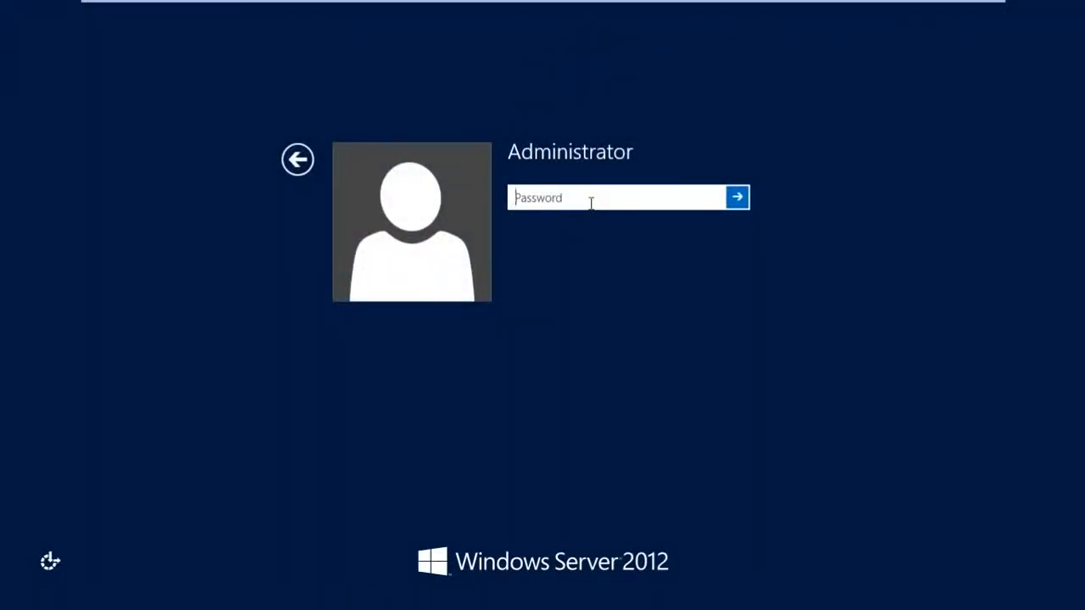
- Sign in as Administrator with the account password
{"action": "type", "text": "Pa$$w0rd"}
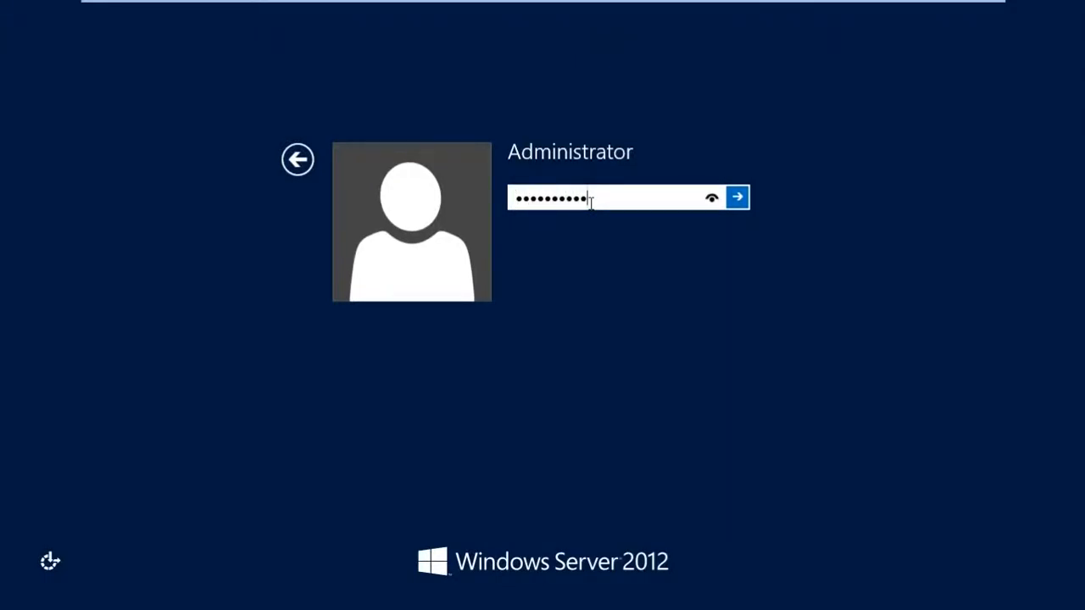
{"action": "key", "text": "Return"}
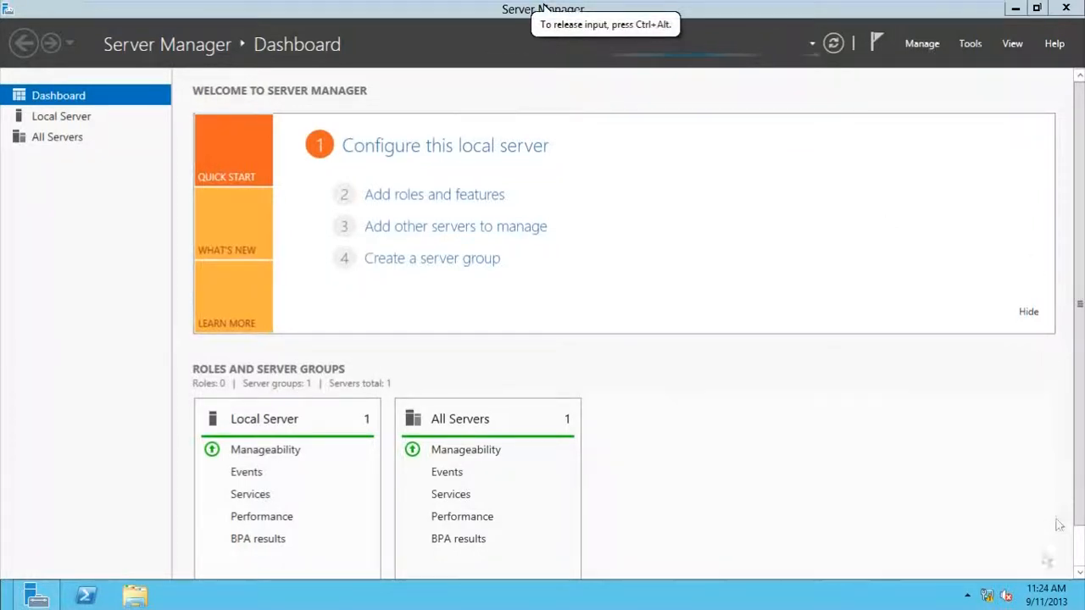
- Open the Ethernet adapter's Properties from Network and Sharing Center's adapter settings
{"action": "right_click", "coordinate": [988, 599]}
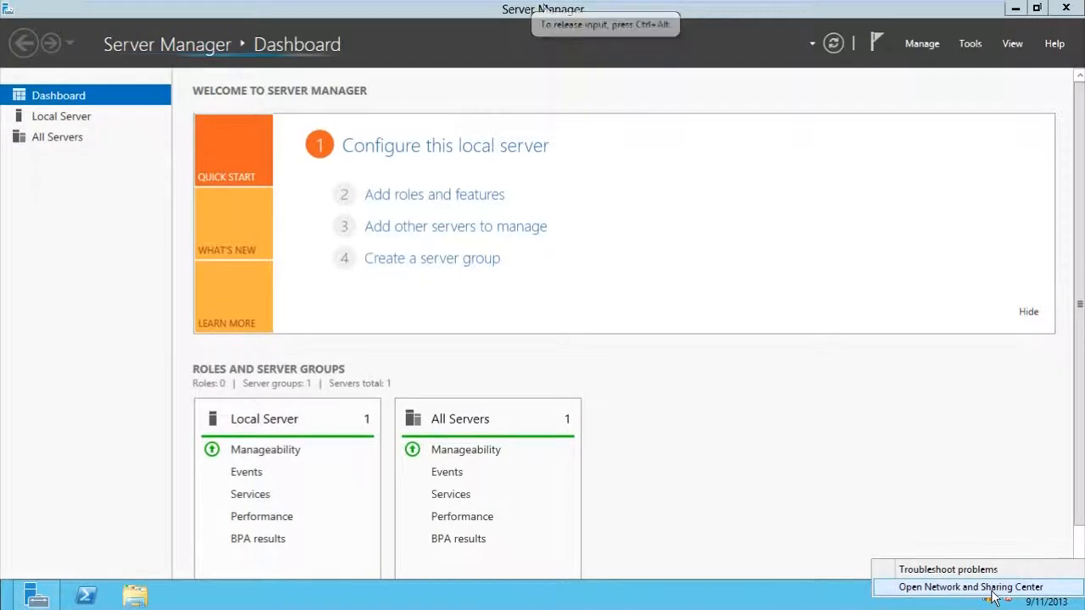
{"action": "left_click", "coordinate": [991, 590]}
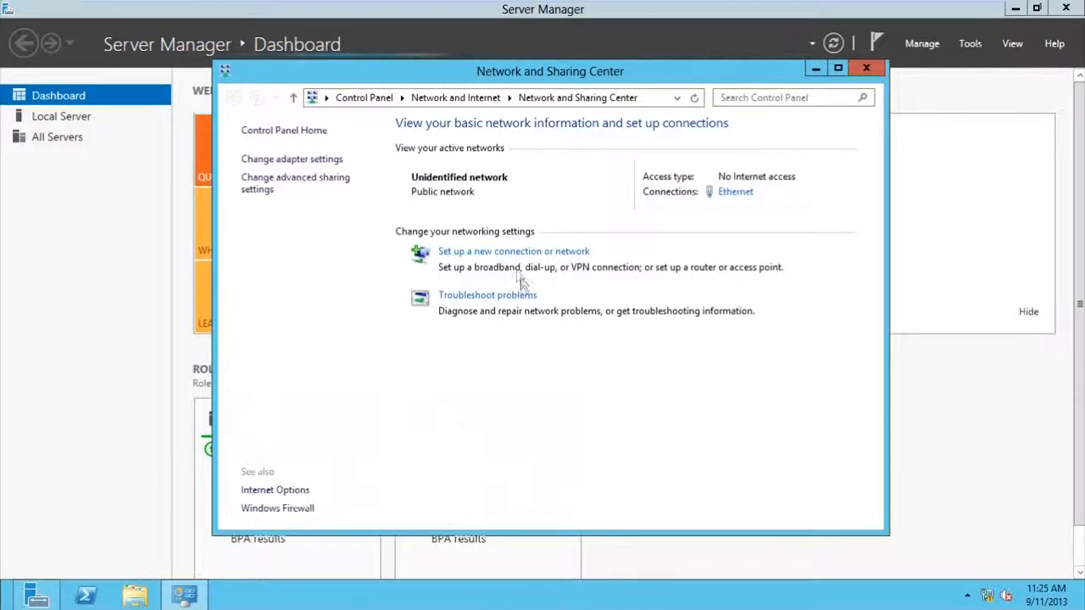
{"action": "left_click", "coordinate": [319, 166]}
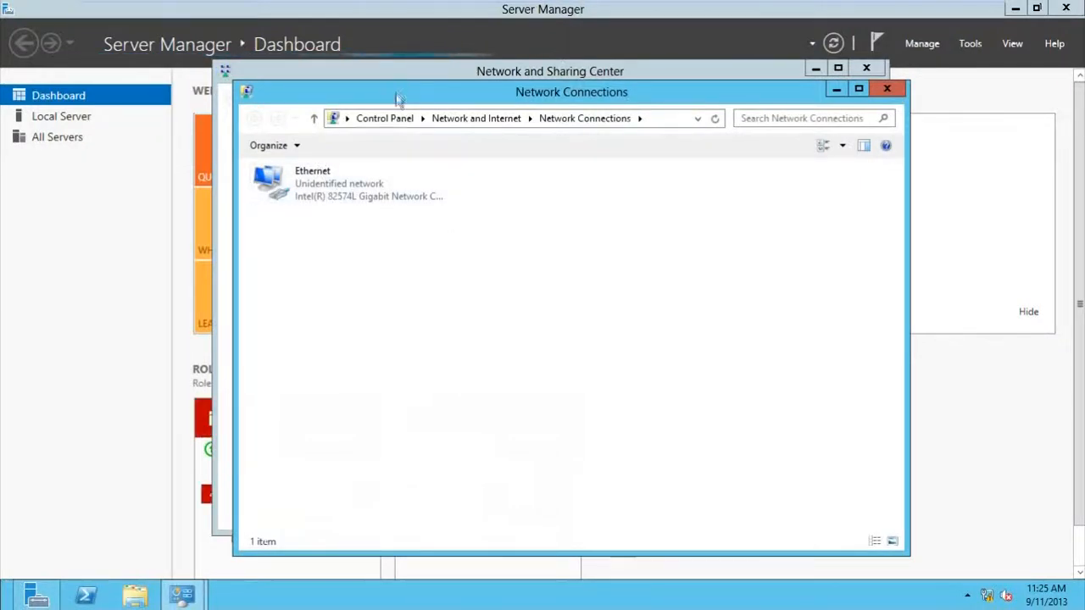
{"action": "left_click", "coordinate": [341, 195]}
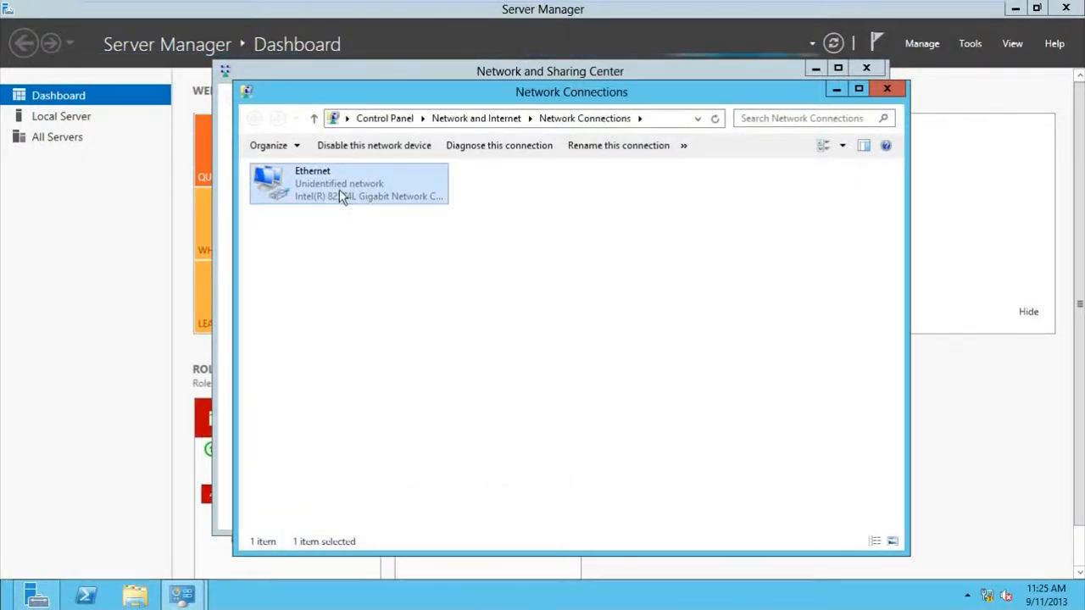
{"action": "right_click", "coordinate": [339, 190]}
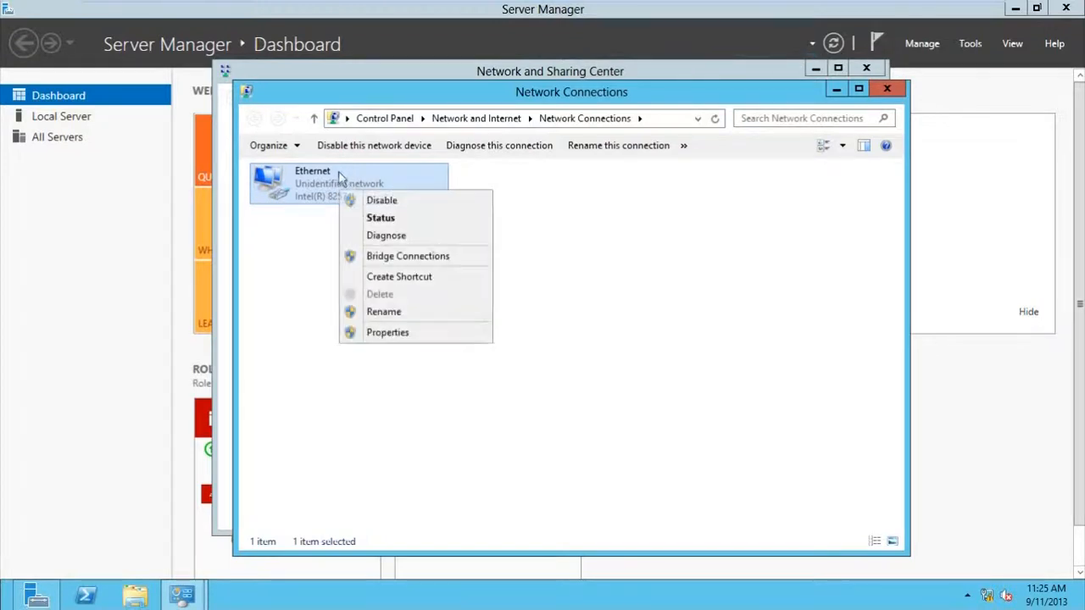
{"action": "left_click", "coordinate": [369, 334]}
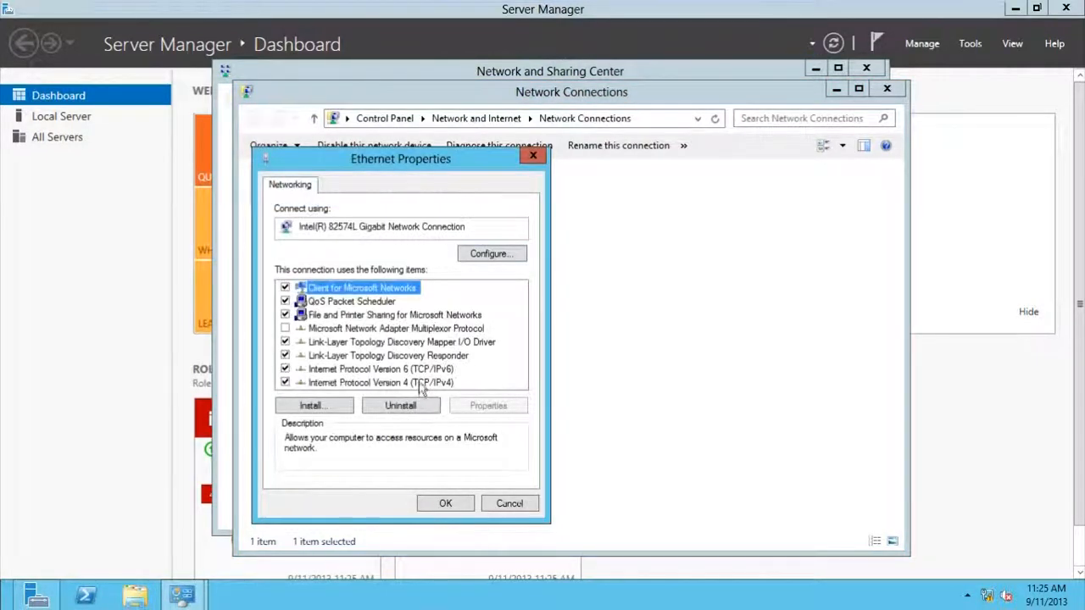
- Set Ethernet's TCP/IPv4 to static 192.168.0.1, mask 255.255.255.0, and apply
{"action": "left_click", "coordinate": [408, 384]}
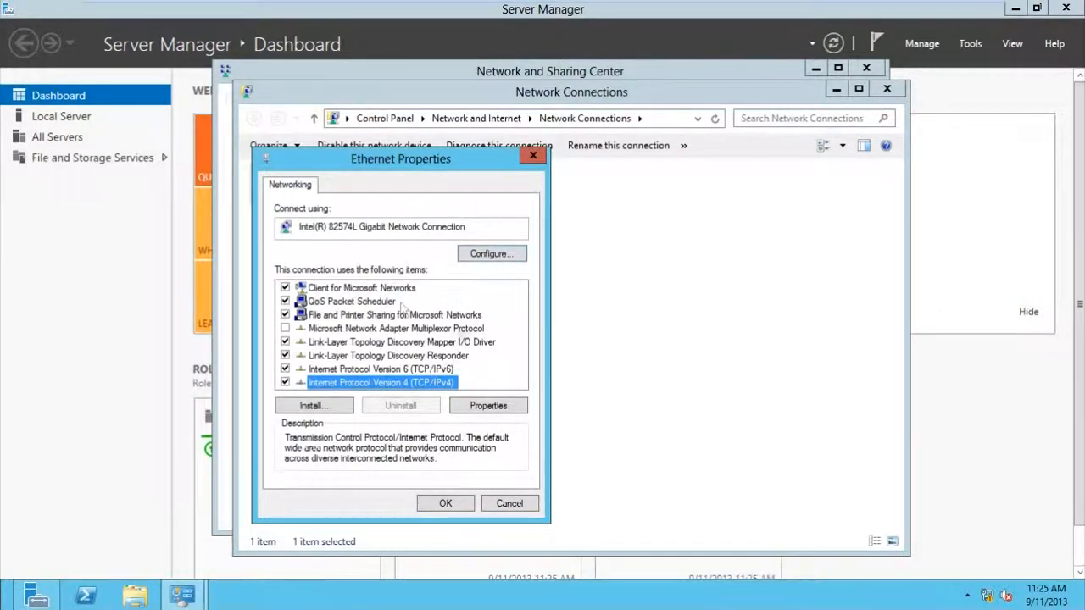
{"action": "left_click_drag", "start_coordinate": [465, 160], "coordinate": [470, 140]}
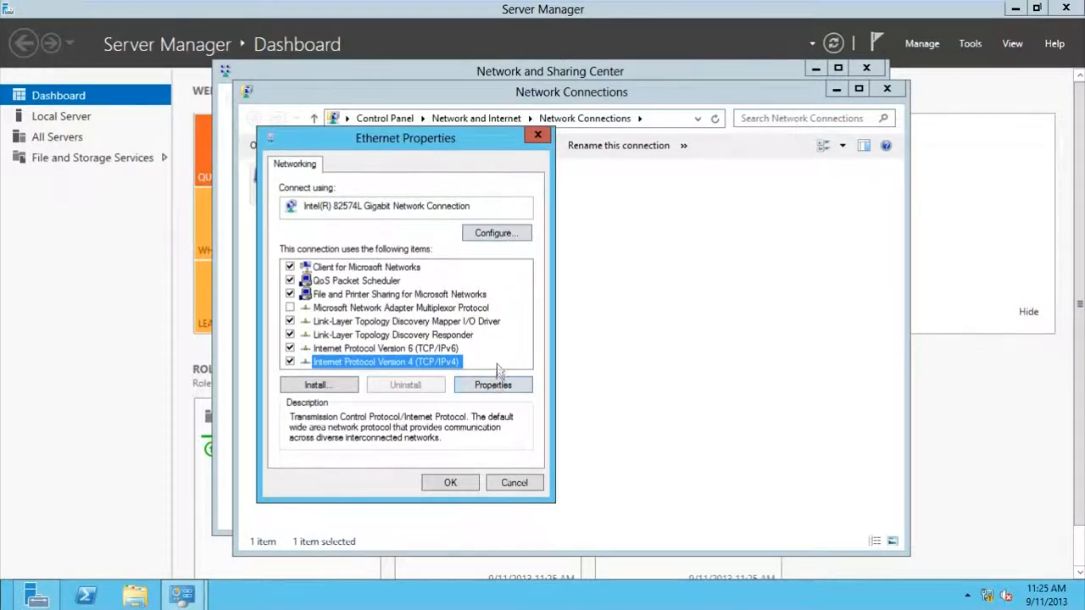
{"action": "left_click", "coordinate": [500, 385]}
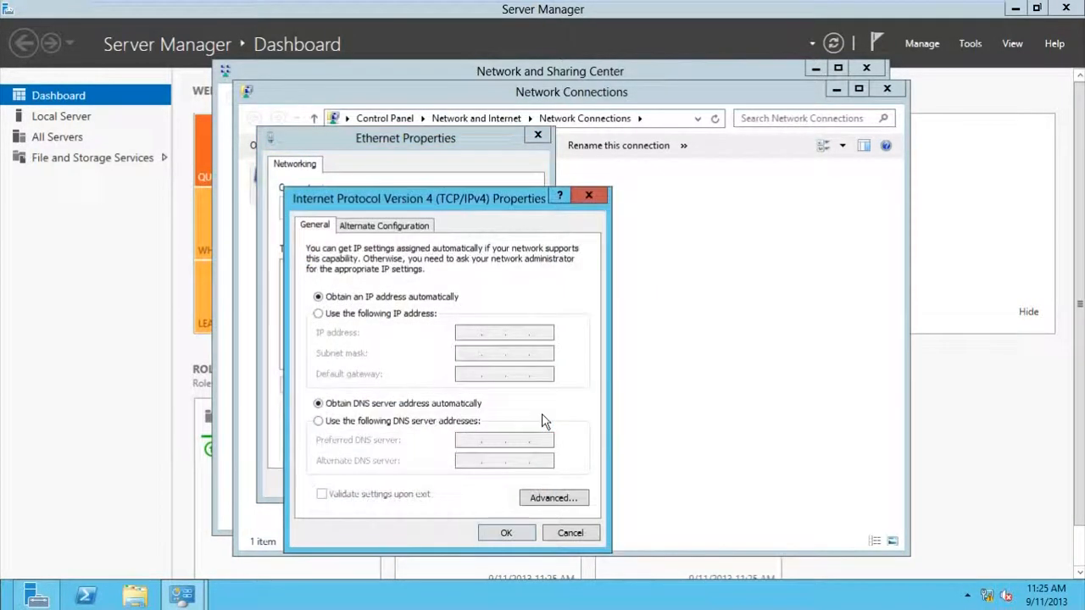
{"action": "left_click_drag", "start_coordinate": [449, 206], "coordinate": [460, 165]}
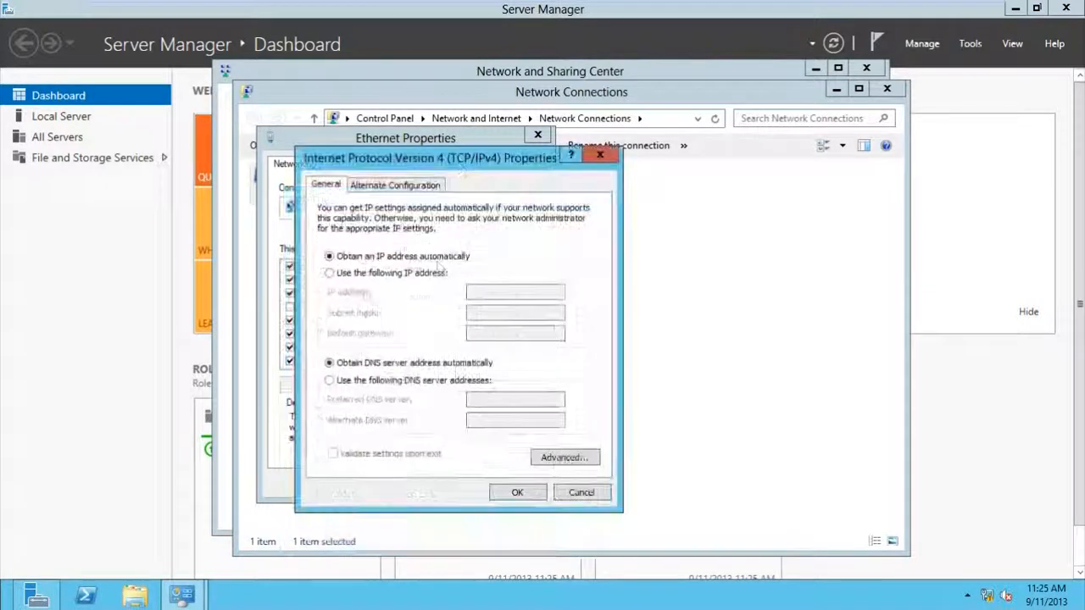
{"action": "left_click", "coordinate": [363, 274]}
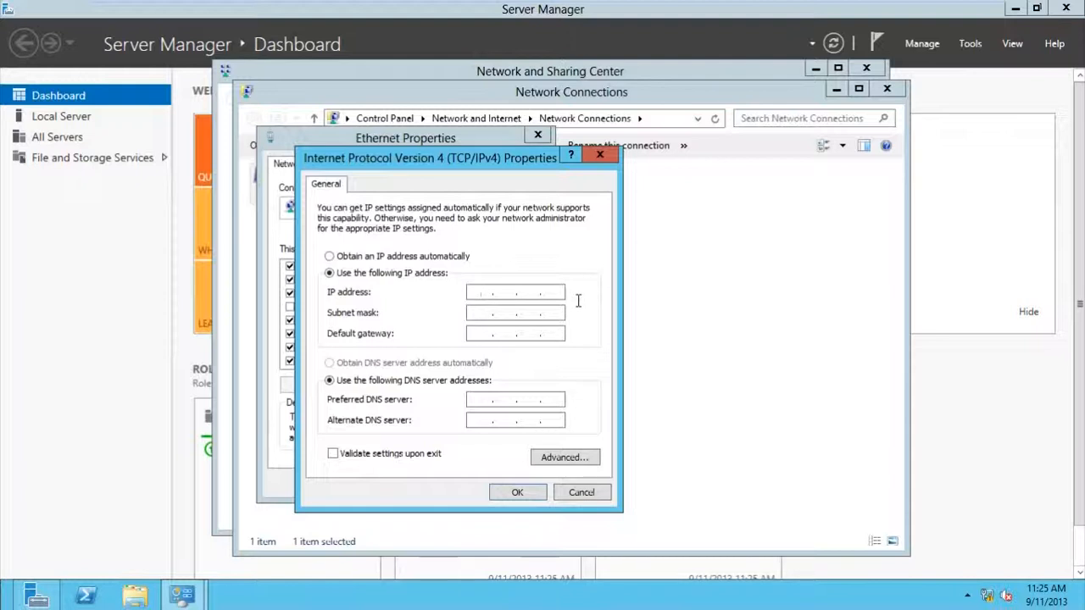
{"action": "type", "text": "192.168.0.1"}
{"action": "left_click", "coordinate": [477, 312]}
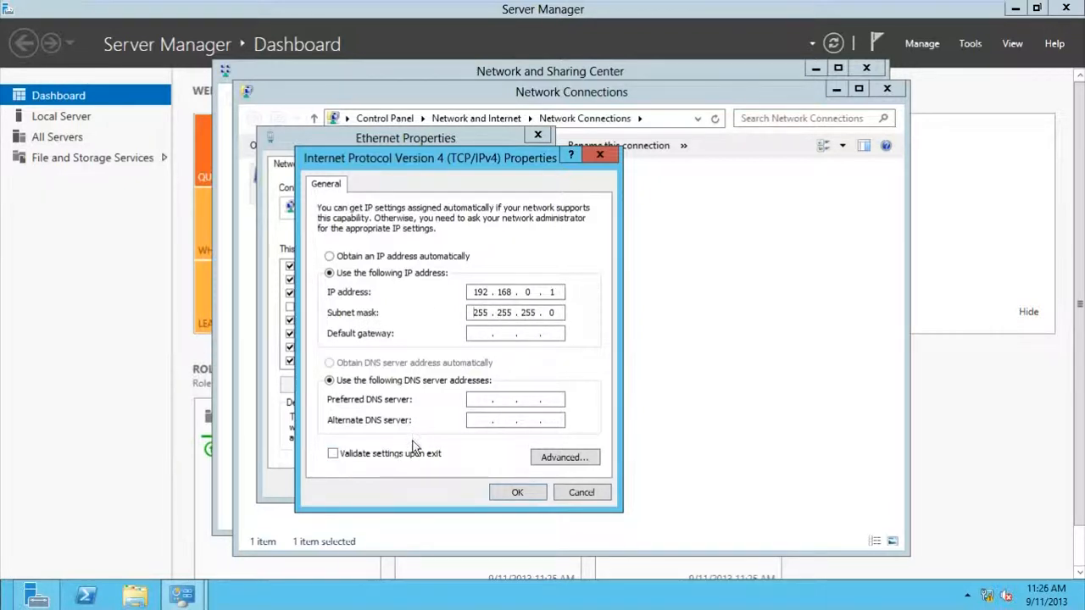
{"action": "left_click", "coordinate": [482, 401]}
{"action": "left_click", "coordinate": [507, 495]}
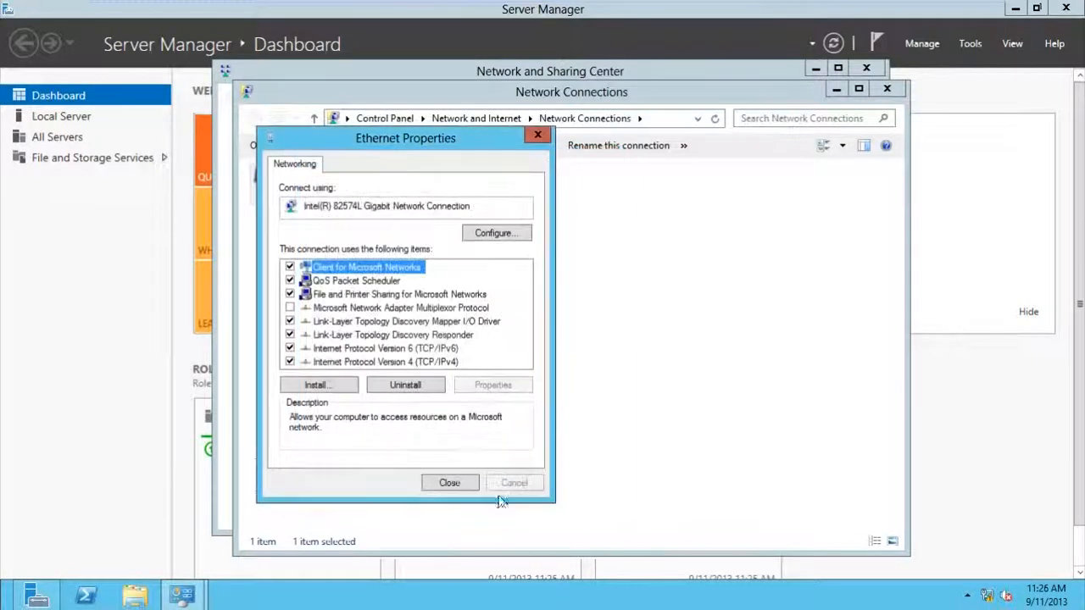
- Close Ethernet Properties, Network Connections and the Network and Sharing Center
{"action": "left_click", "coordinate": [434, 494]}
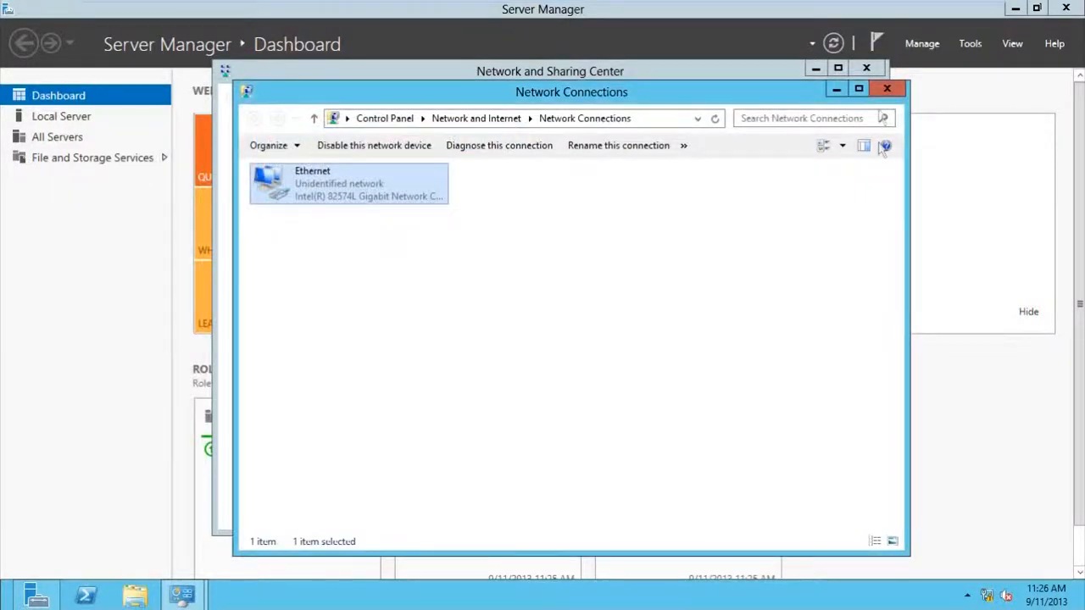
{"action": "left_click", "coordinate": [886, 88]}
{"action": "left_click", "coordinate": [877, 73]}
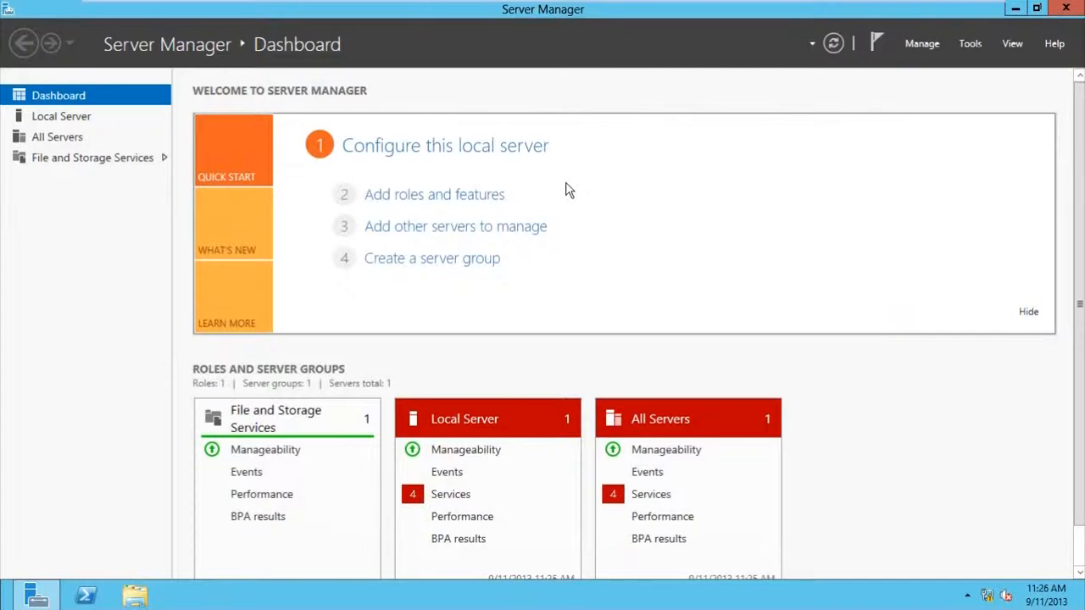
- Launch the Add Roles and Features Wizard from the Dashboard
{"action": "key", "text": "super+r"}
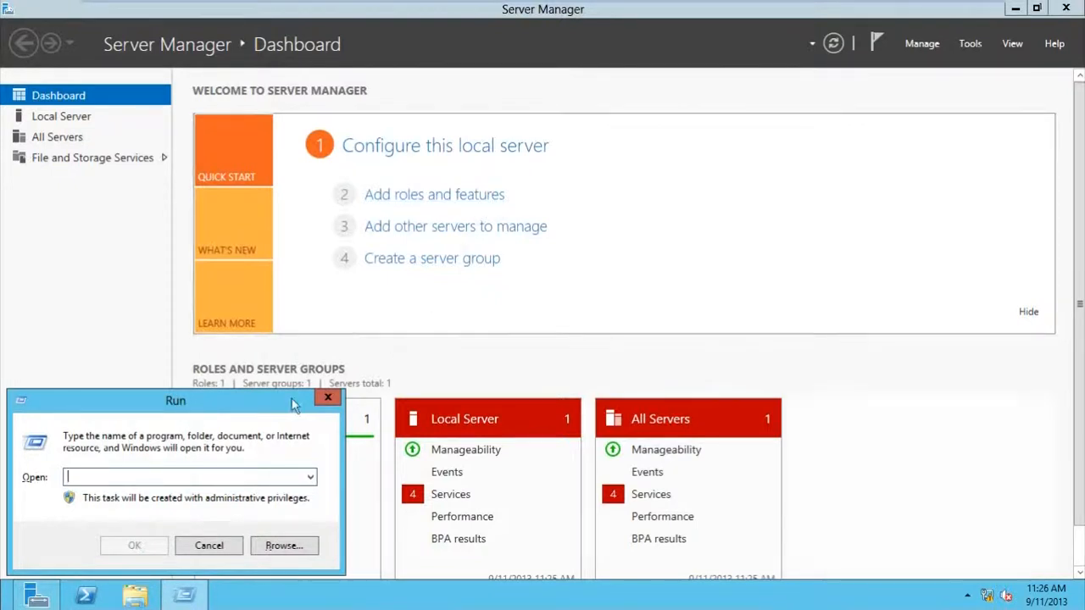
{"action": "key", "text": "Escape"}
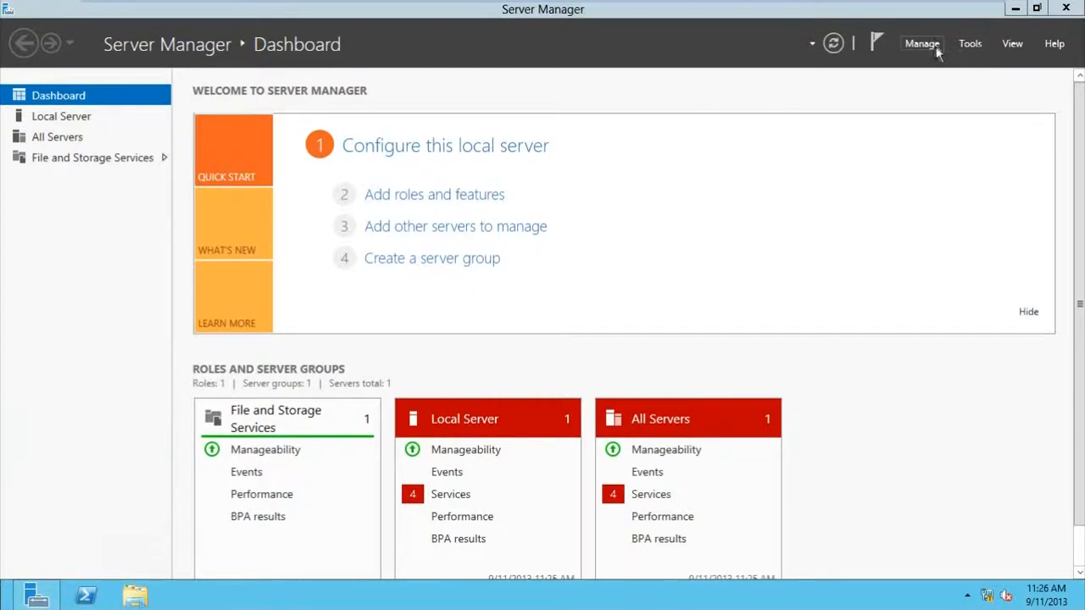
{"action": "left_click", "coordinate": [480, 202]}
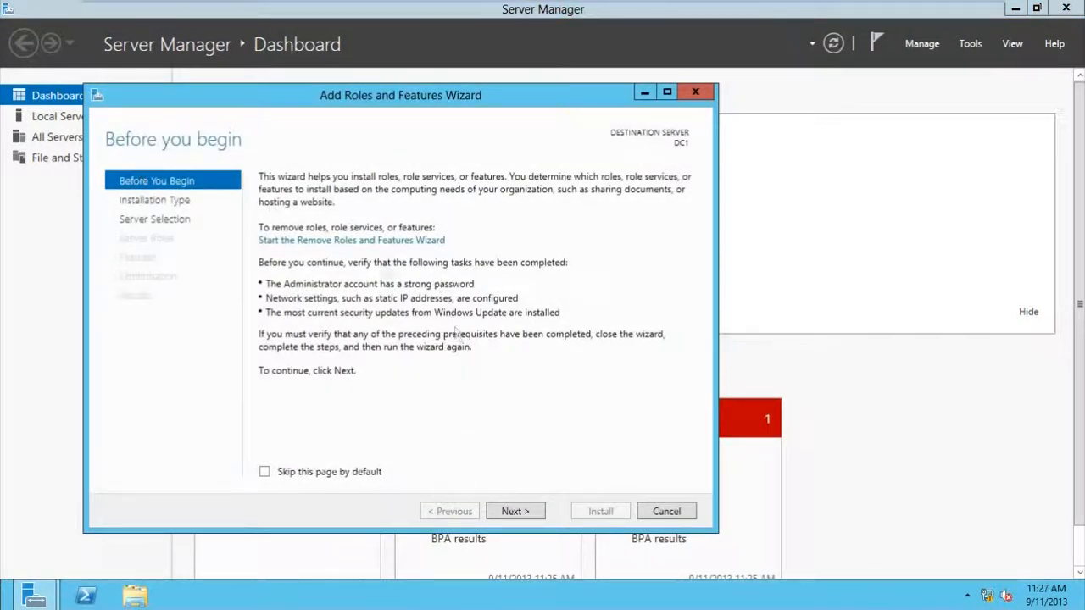
- Choose a role-based installation with DC1 as the destination server
{"action": "left_click", "coordinate": [501, 512]}
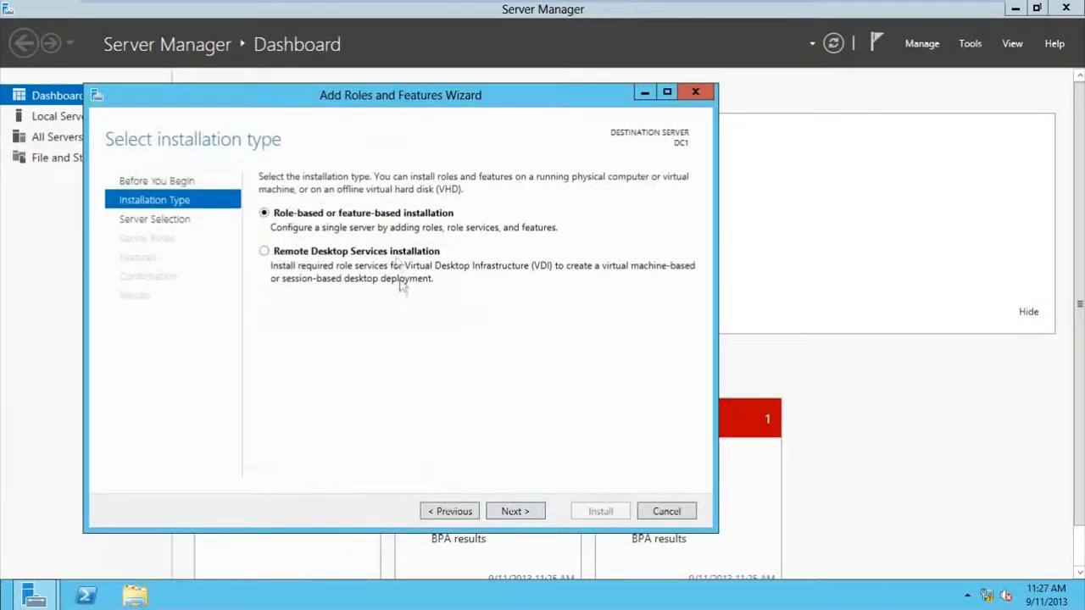
{"action": "left_click", "coordinate": [539, 514]}
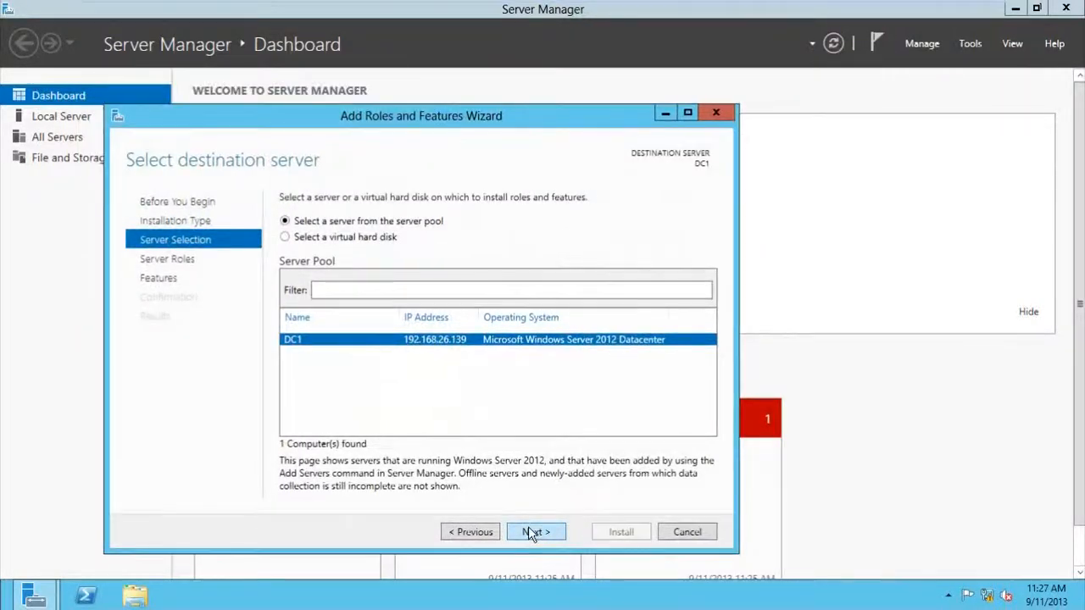
{"action": "left_click", "coordinate": [531, 533]}
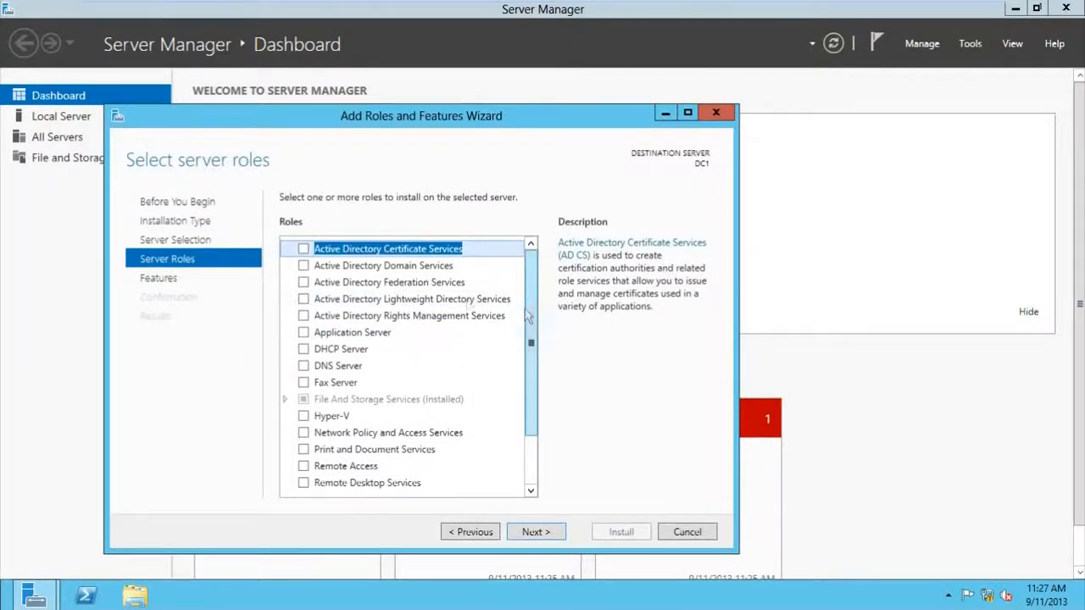
- Select Active Directory Domain Services with its management features and install it
{"action": "left_click", "coordinate": [303, 266]}
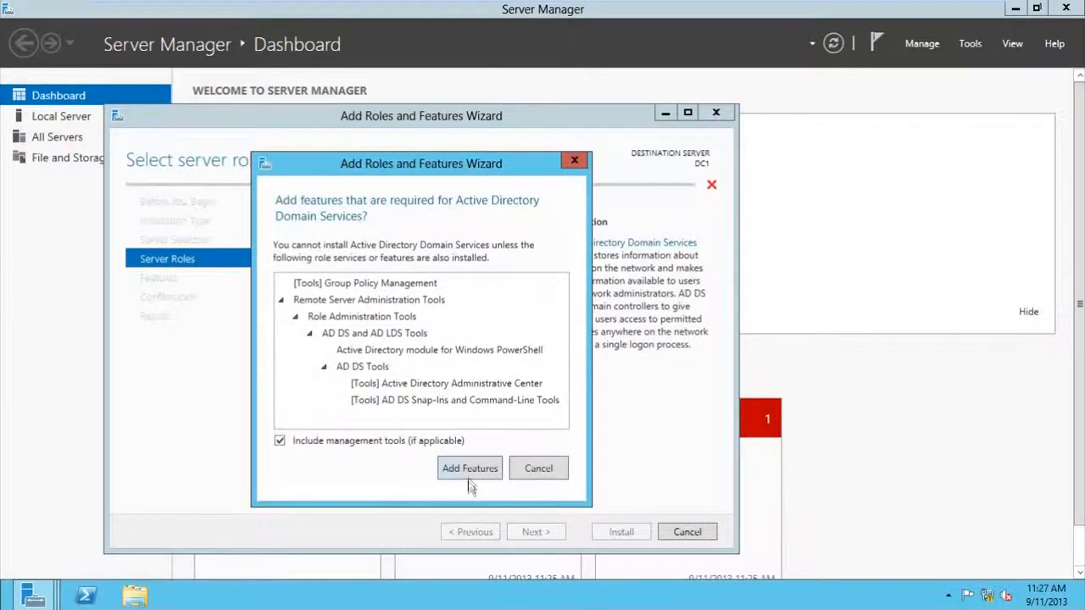
{"action": "left_click", "coordinate": [469, 477]}
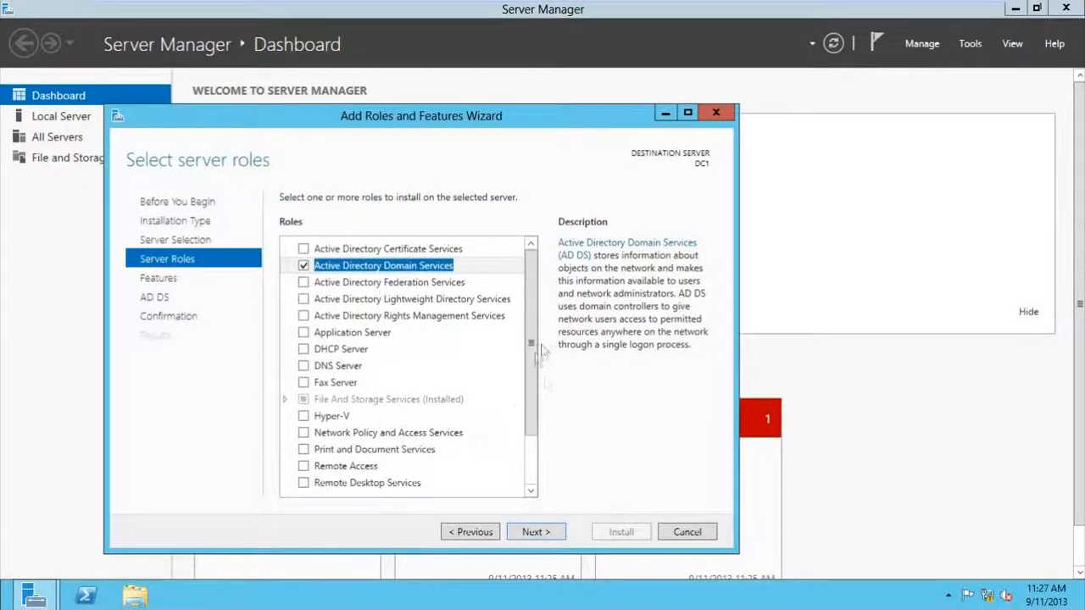
{"action": "left_click", "coordinate": [537, 532]}
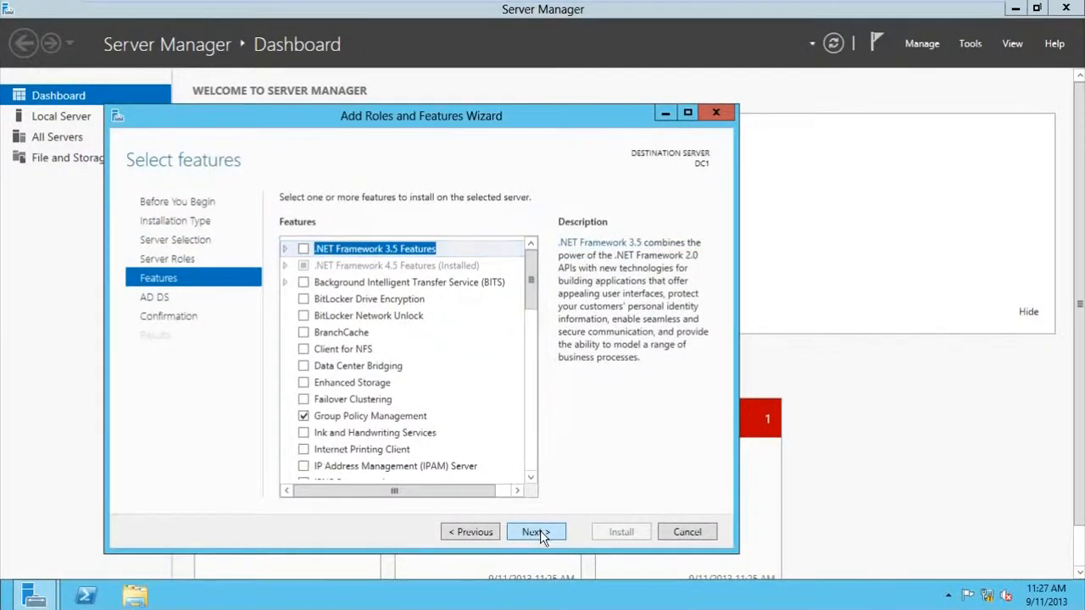
{"action": "left_click", "coordinate": [543, 534]}
{"action": "left_click", "coordinate": [547, 534]}
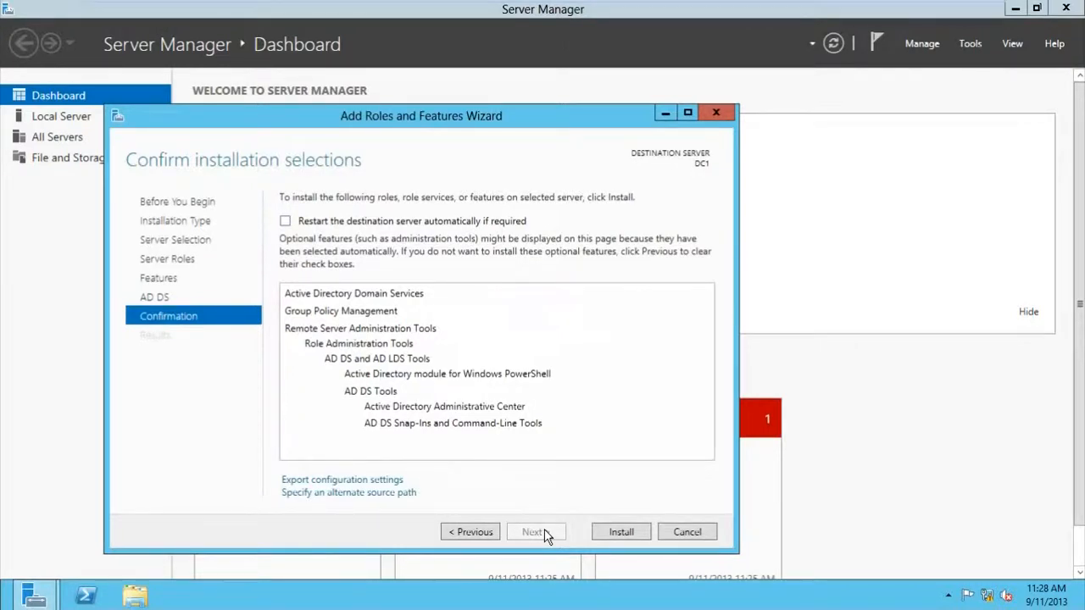
{"action": "left_click", "coordinate": [603, 533]}
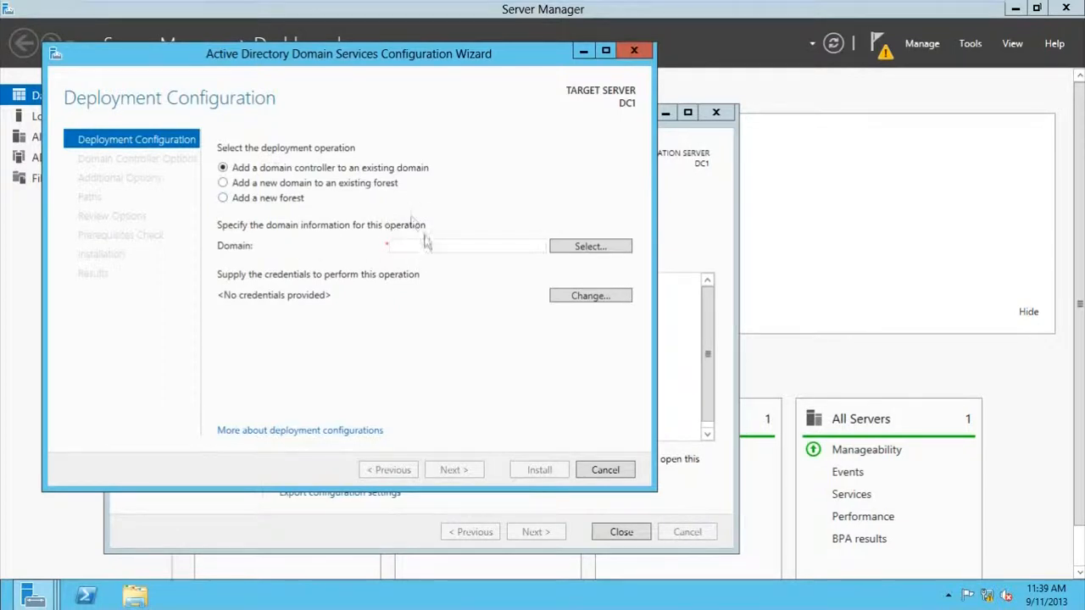
- Create a new forest with root domain contoso.com and continue
{"action": "left_click", "coordinate": [224, 200]}
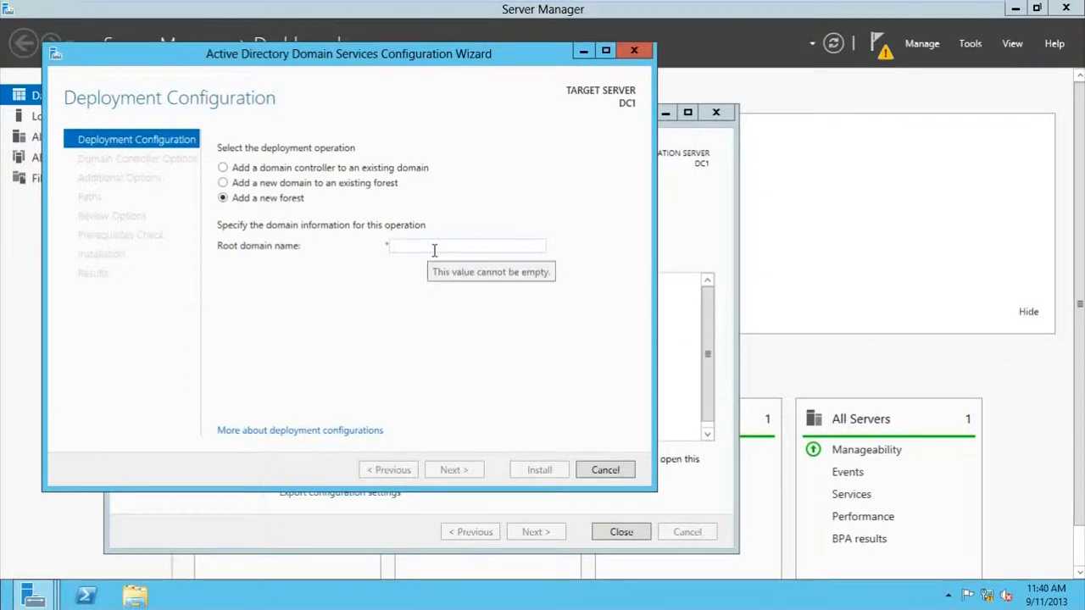
{"action": "type", "text": "contoso.com"}
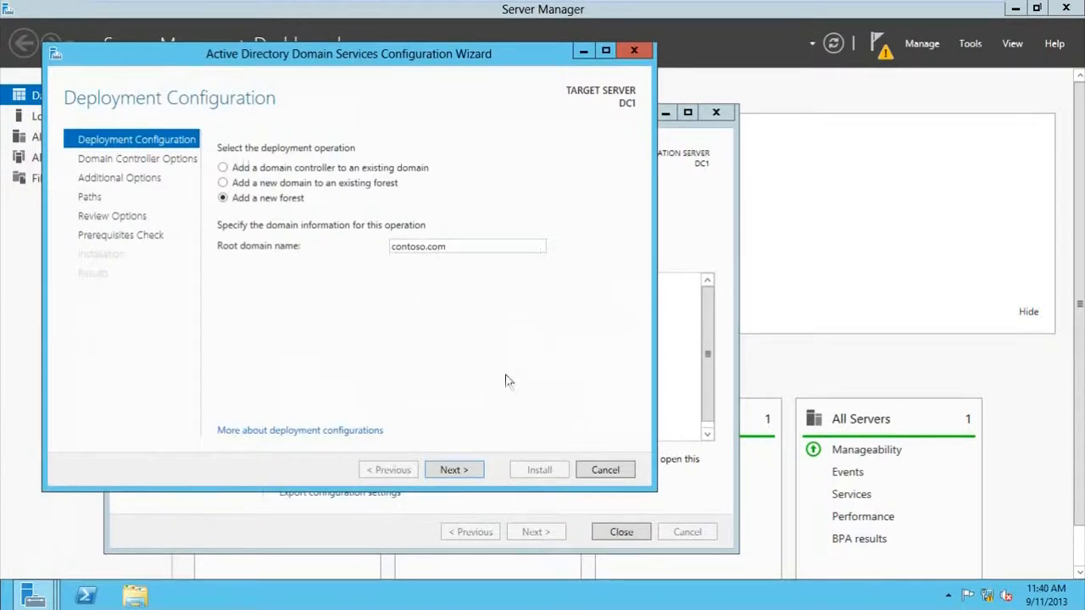
{"action": "left_click", "coordinate": [452, 471]}
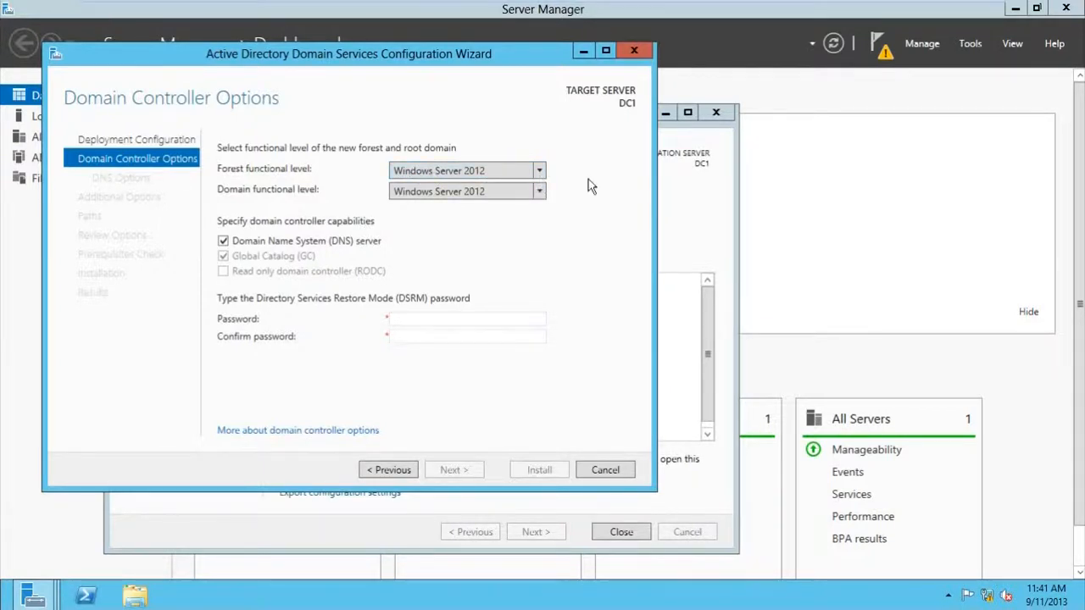
- Set forest level Windows Server 2008, domain level 2008 R2, and enter the DSRM password
{"action": "left_click", "coordinate": [541, 175]}
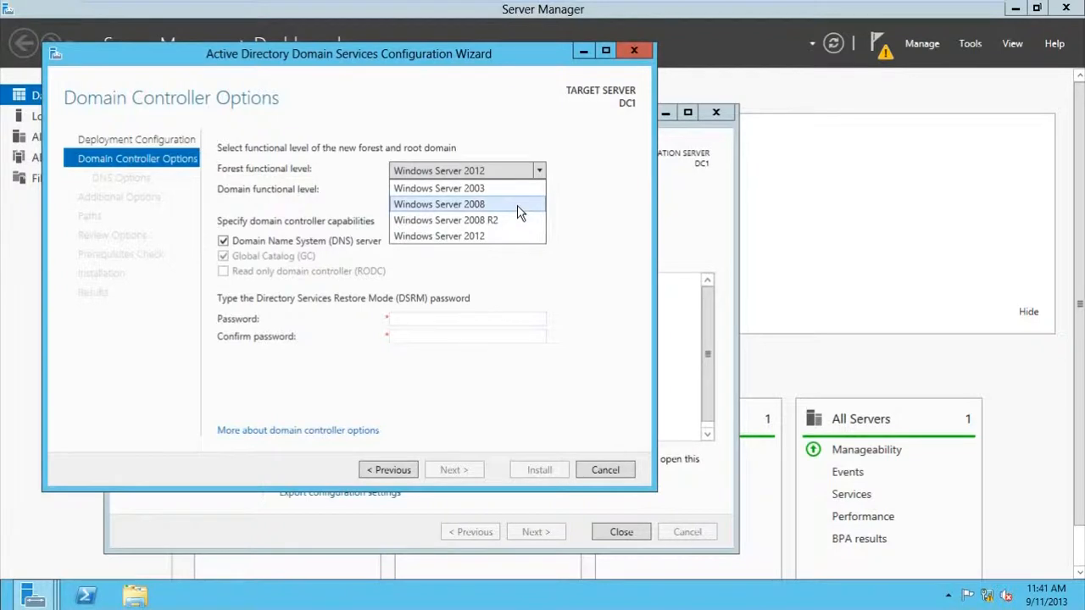
{"action": "left_click", "coordinate": [474, 205]}
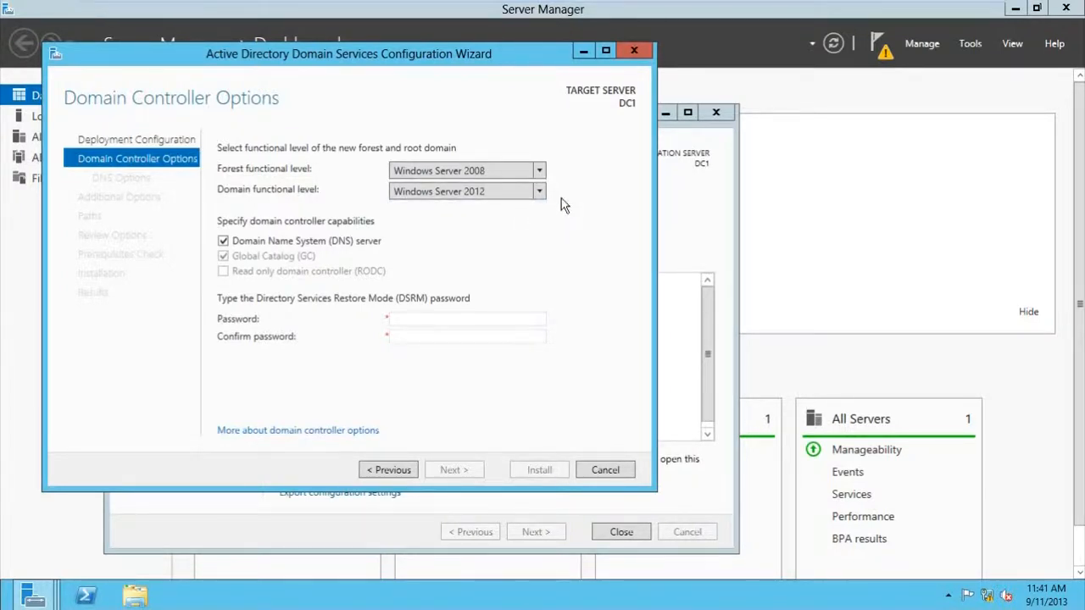
{"action": "left_click", "coordinate": [544, 196]}
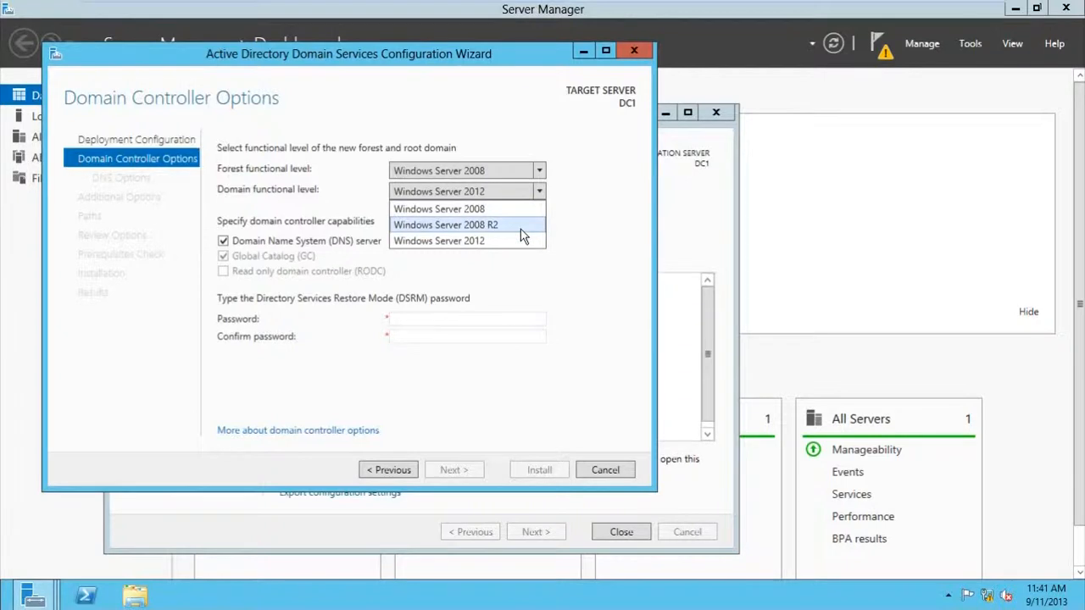
{"action": "left_click", "coordinate": [520, 228]}
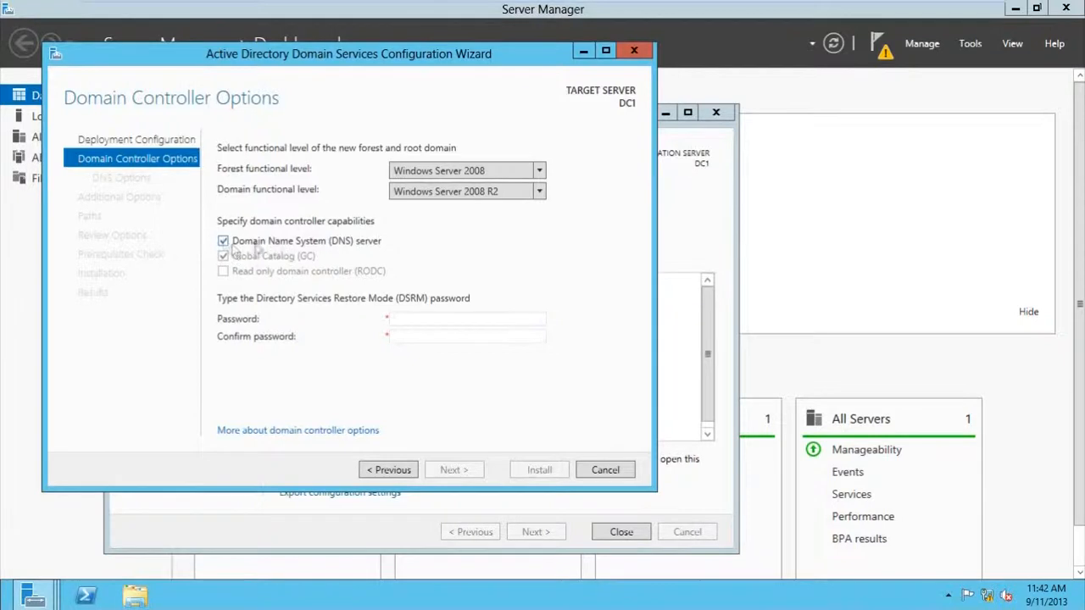
{"action": "left_click", "coordinate": [438, 317]}
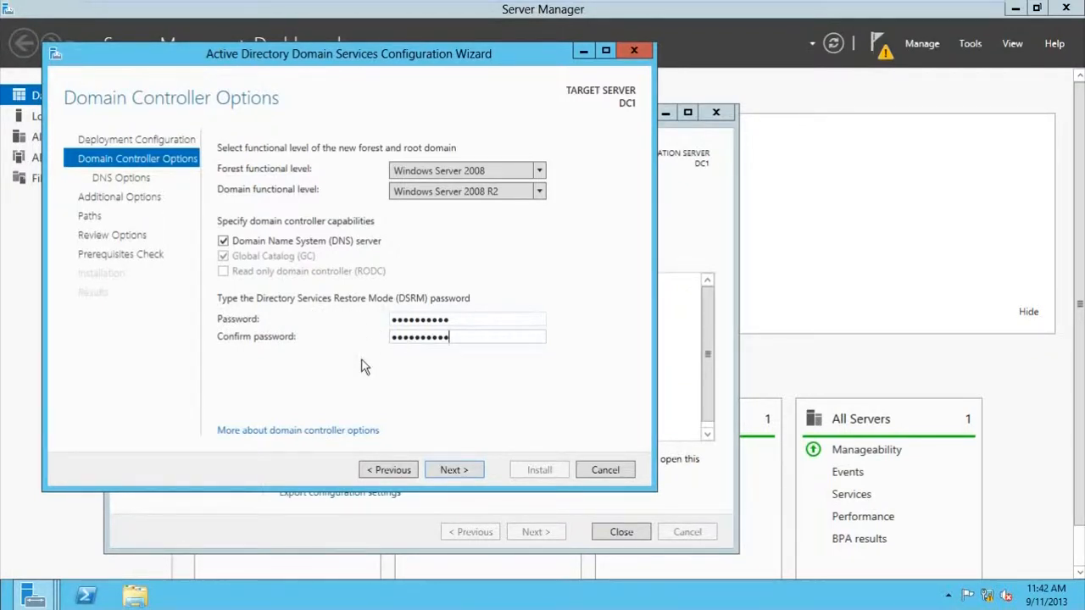
{"action": "left_click", "coordinate": [453, 470]}
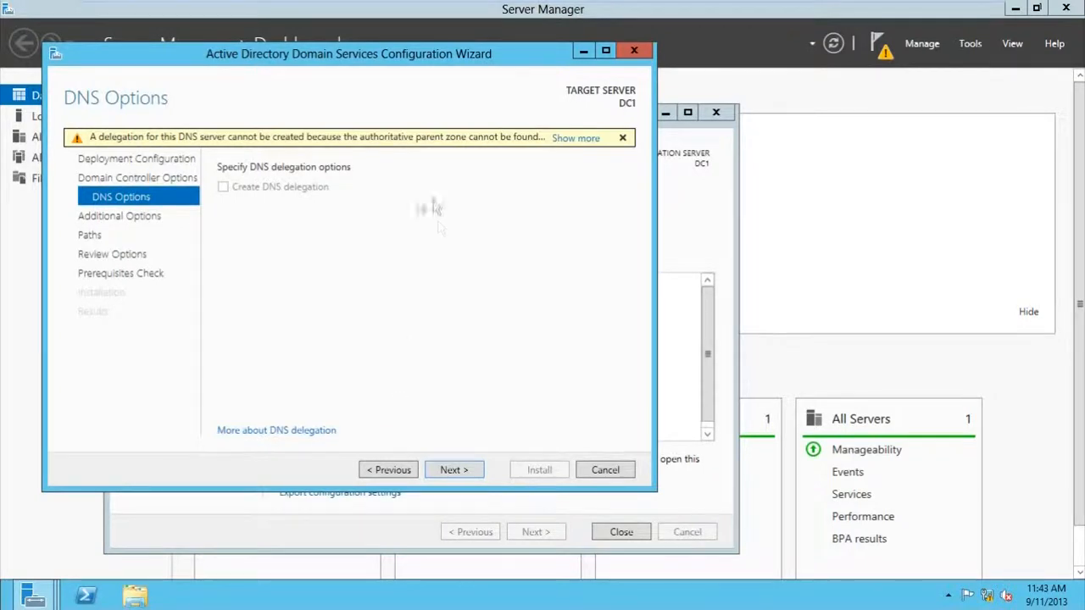
- Accept the DNS delegation warning, NetBIOS name CONTOSO and default paths, then run prerequisites
{"action": "left_click", "coordinate": [458, 471]}
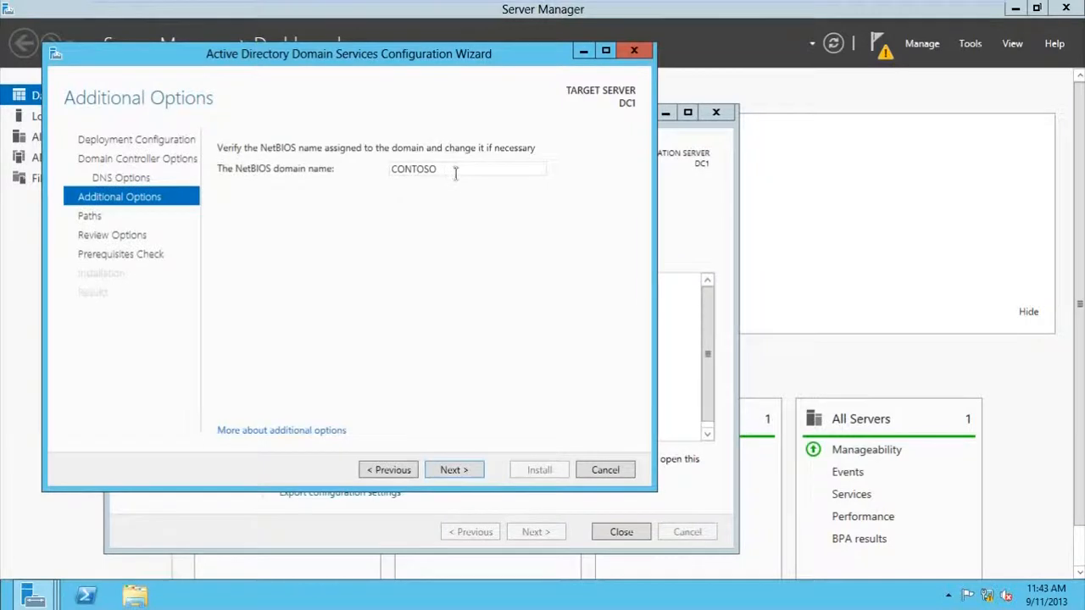
{"action": "left_click", "coordinate": [461, 470]}
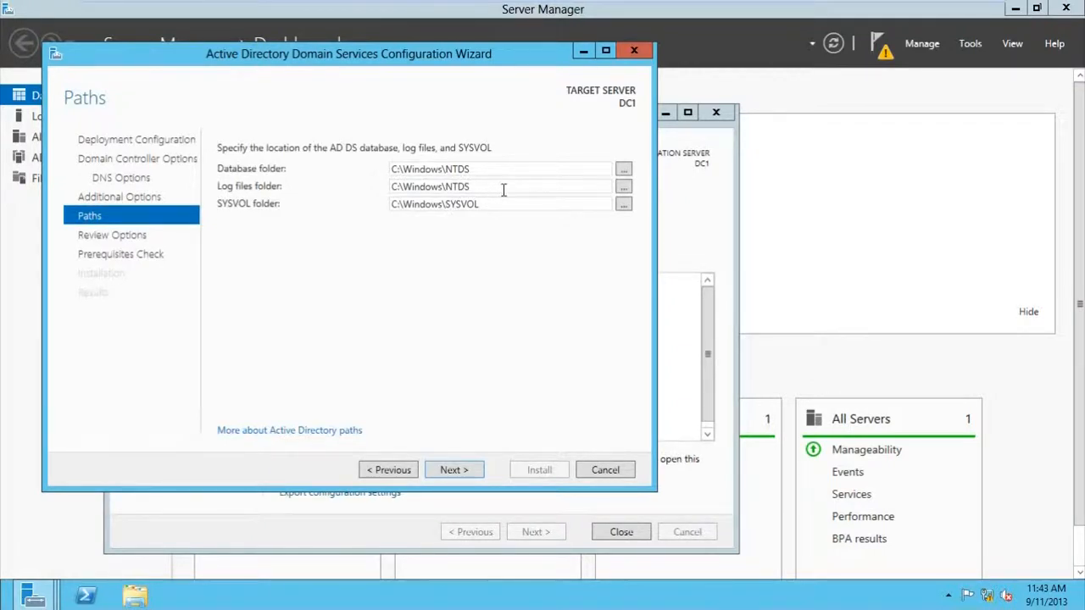
{"action": "left_click", "coordinate": [456, 471]}
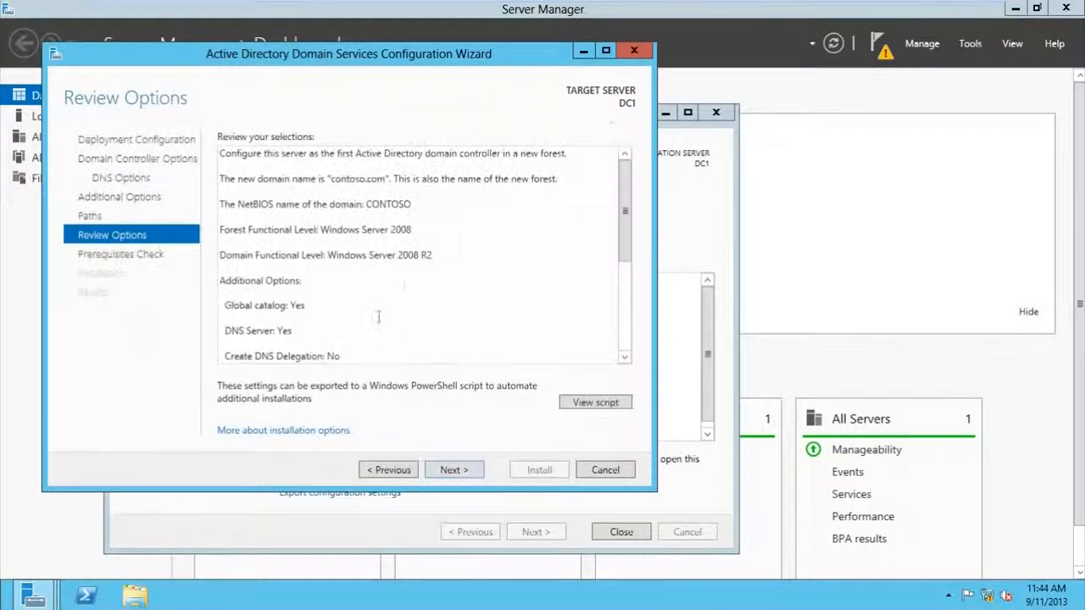
{"action": "left_click_drag", "start_coordinate": [624, 202], "coordinate": [630, 164]}
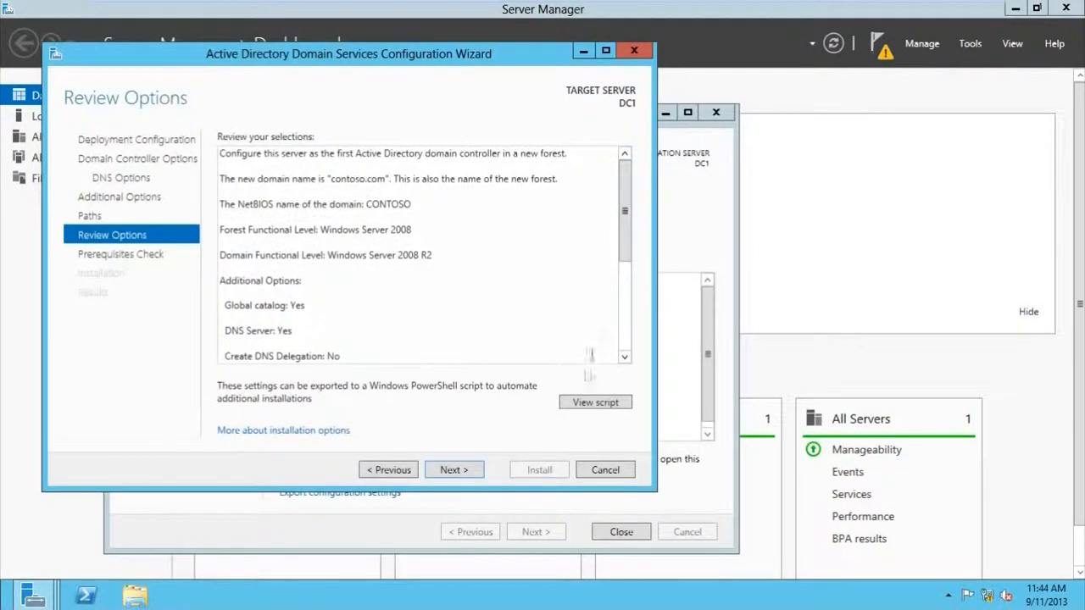
{"action": "left_click_drag", "start_coordinate": [625, 213], "coordinate": [626, 239]}
{"action": "left_click", "coordinate": [475, 471]}
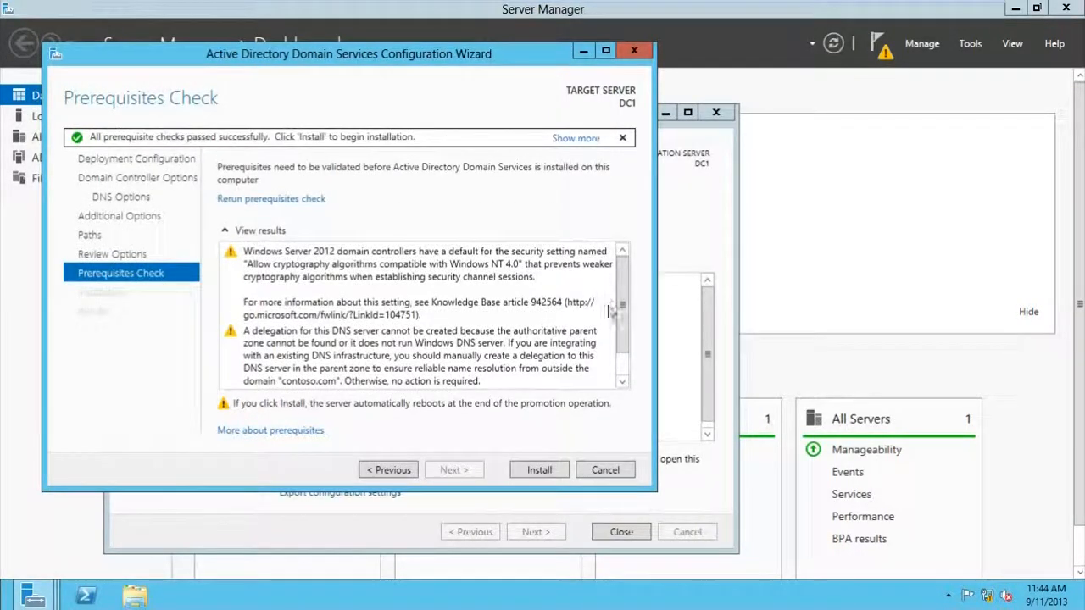
- Install AD DS from the Prerequisites Check page, promoting DC1 and rebooting
{"action": "left_click_drag", "start_coordinate": [625, 279], "coordinate": [622, 378]}
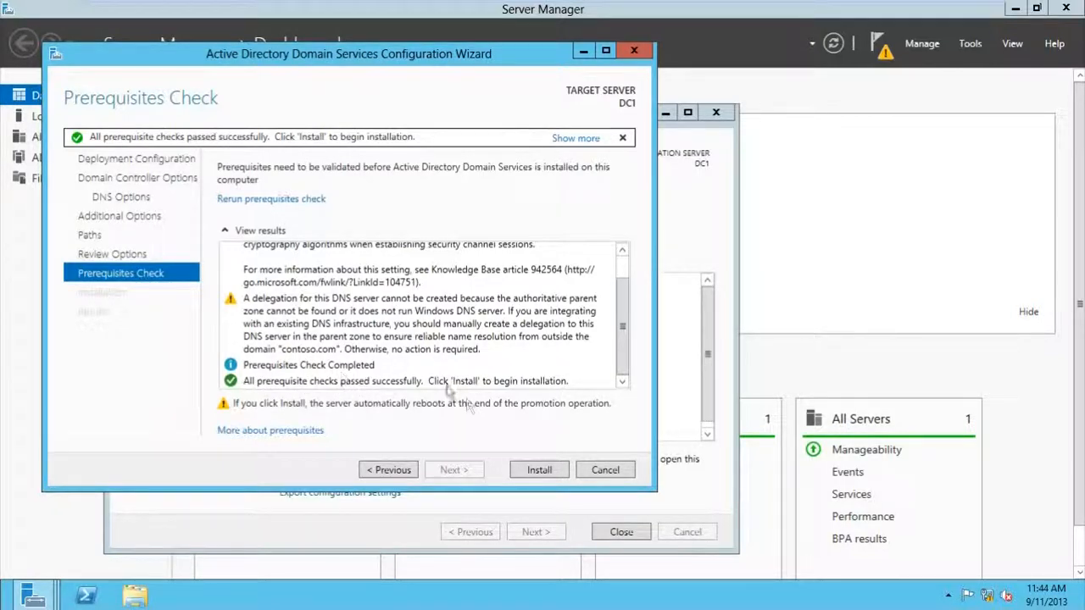
{"action": "left_click", "coordinate": [537, 469]}
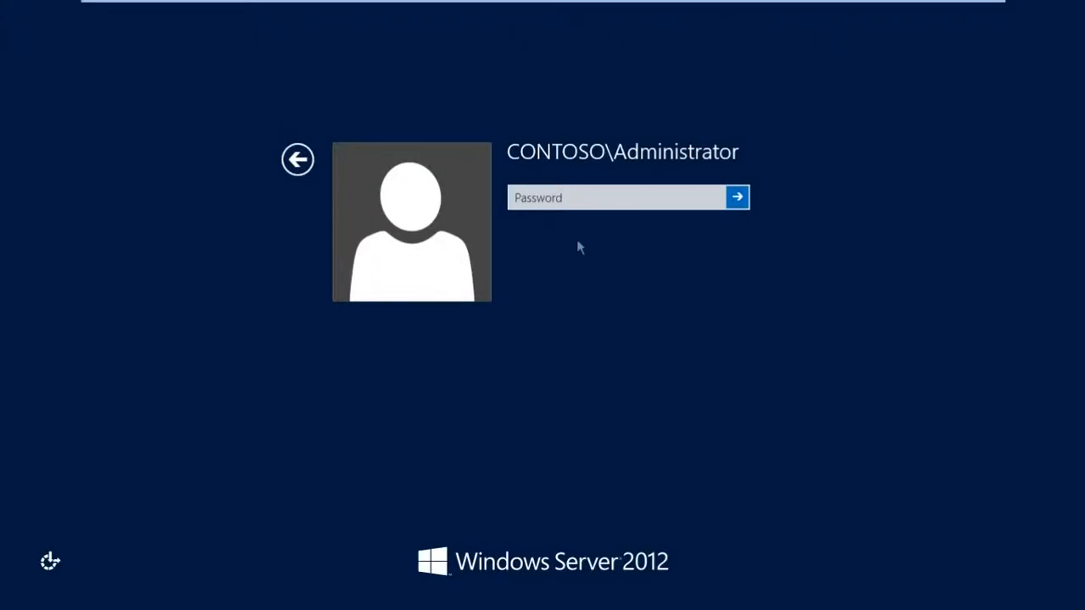
- Sign in as the CONTOSO domain administrator with the account password
{"action": "left_click", "coordinate": [571, 200]}
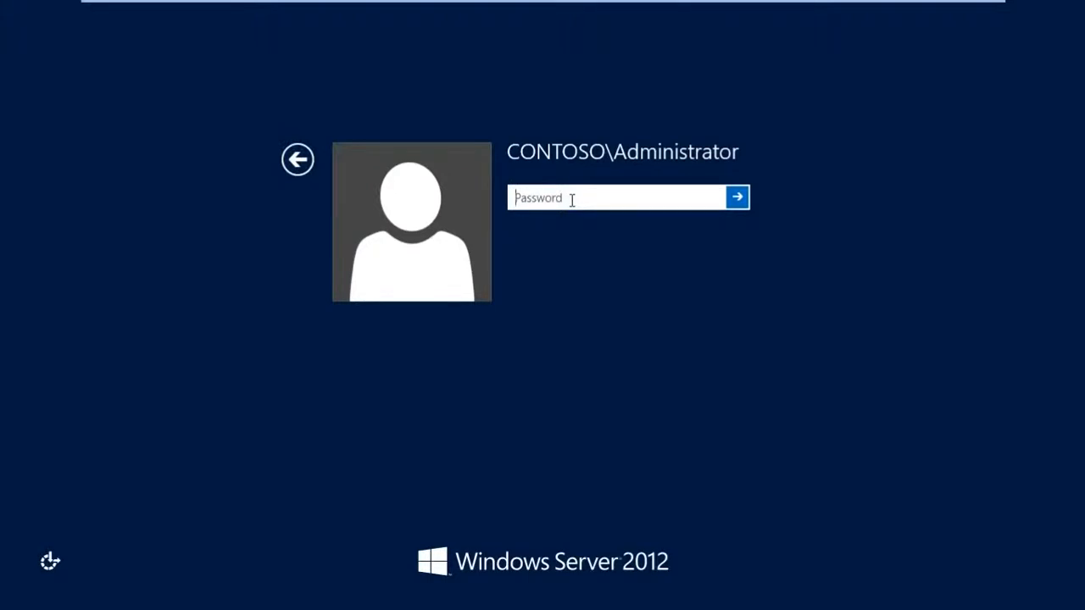
{"action": "type", "text": "•••"}
{"action": "key", "text": "Return"}
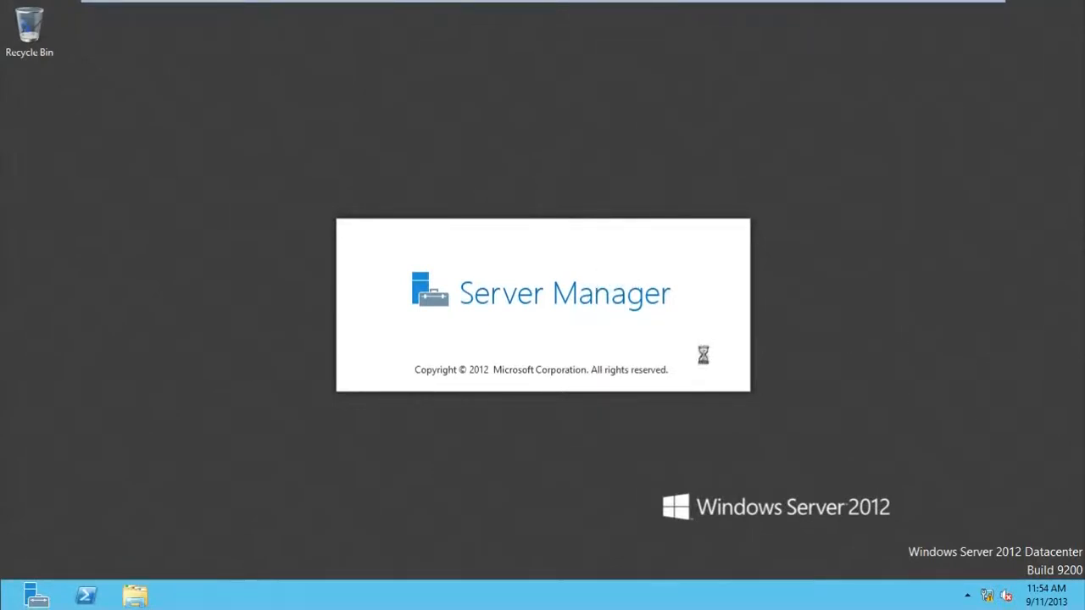
- Open the Ethernet adapter's properties from Network and Sharing Center
{"action": "right_click", "coordinate": [991, 599]}
{"action": "left_click", "coordinate": [971, 591]}
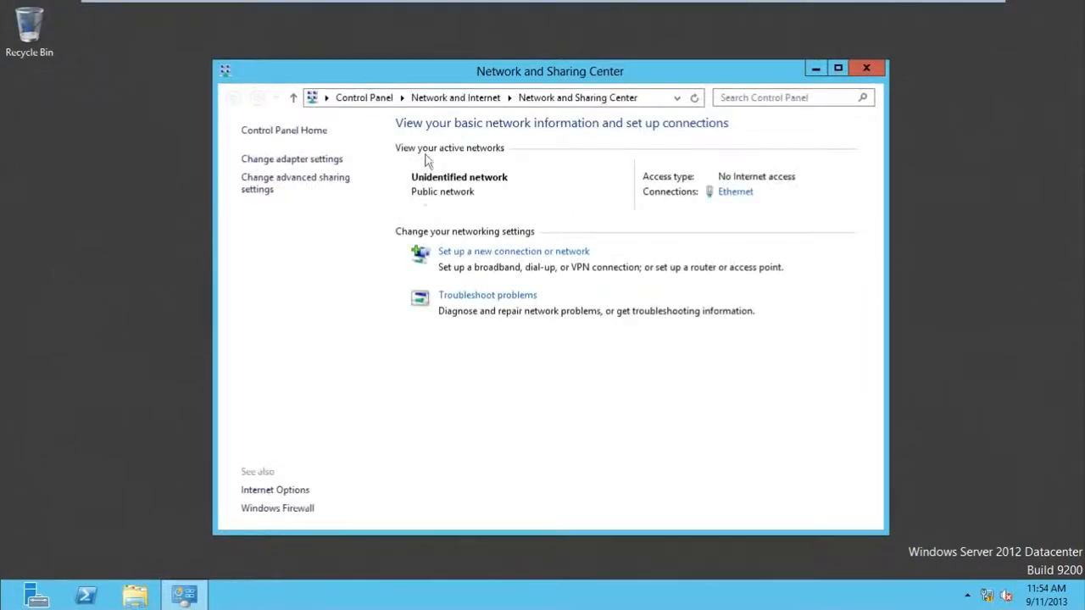
{"action": "left_click", "coordinate": [302, 161]}
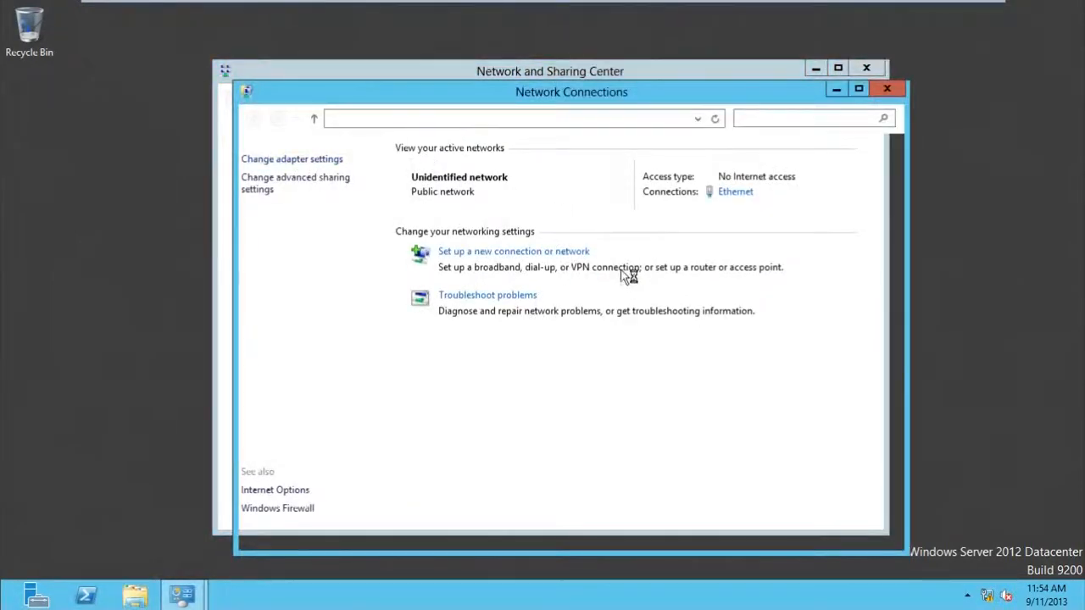
{"action": "right_click", "coordinate": [349, 186]}
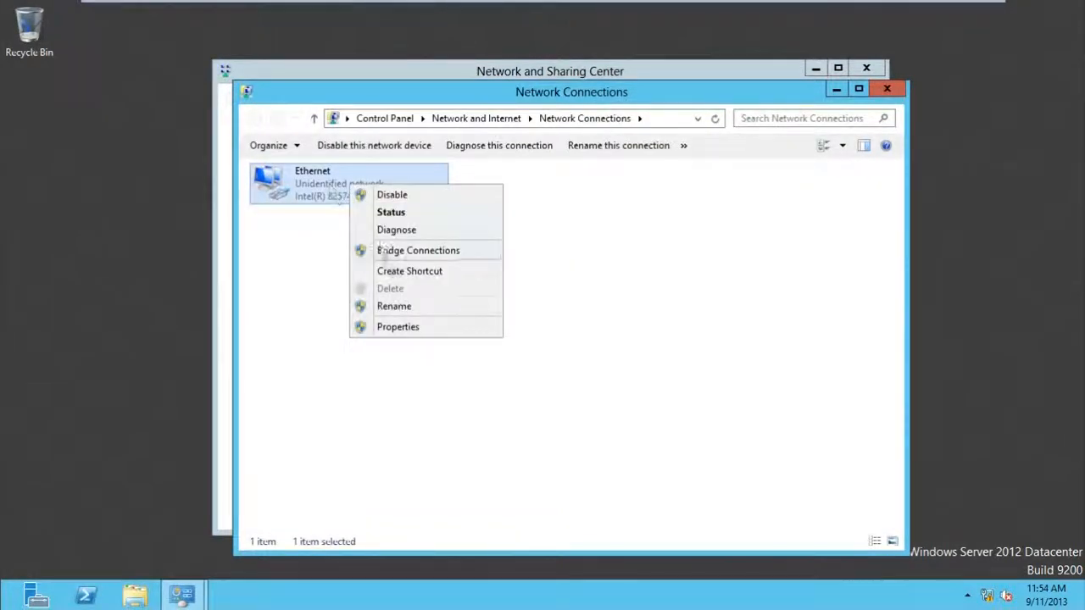
{"action": "left_click", "coordinate": [392, 328]}
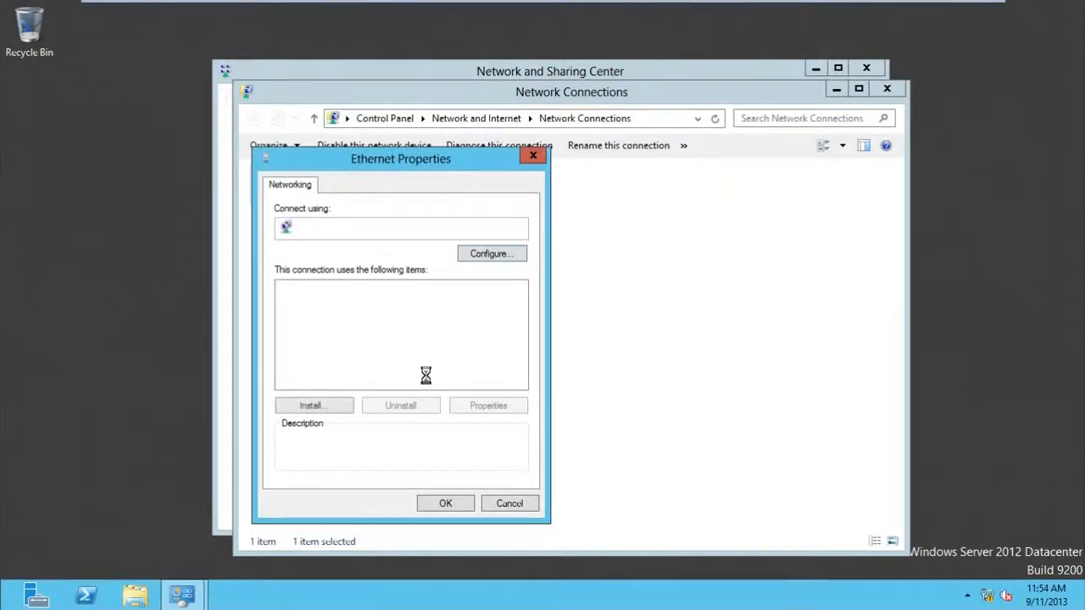
- Set the IPv4 preferred DNS server to 192.168.0.1 and apply the adapter properties
{"action": "double_click", "coordinate": [428, 383]}
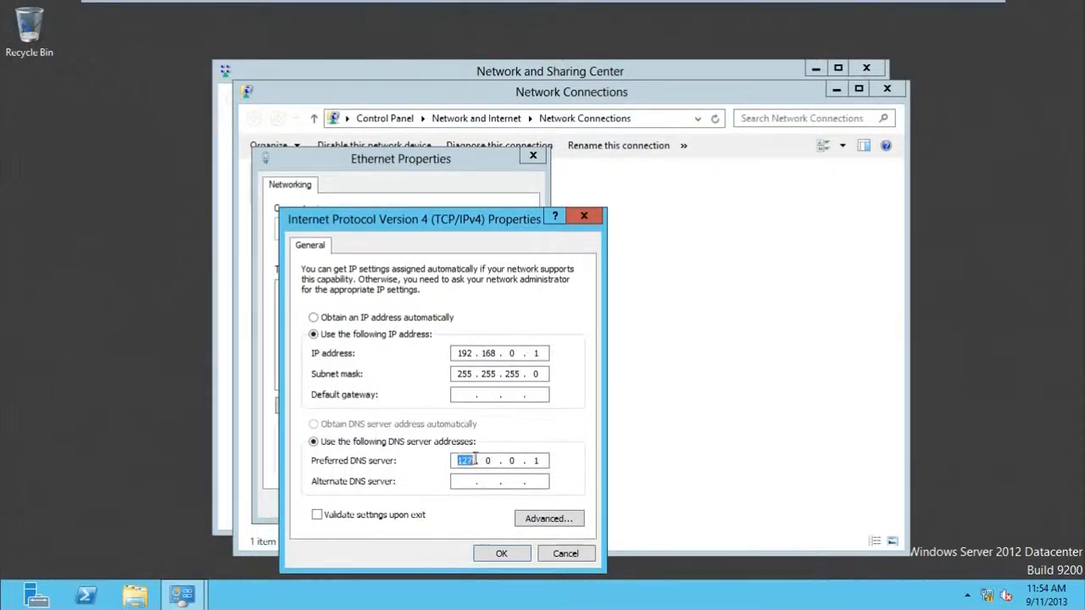
{"action": "left_click", "coordinate": [545, 461]}
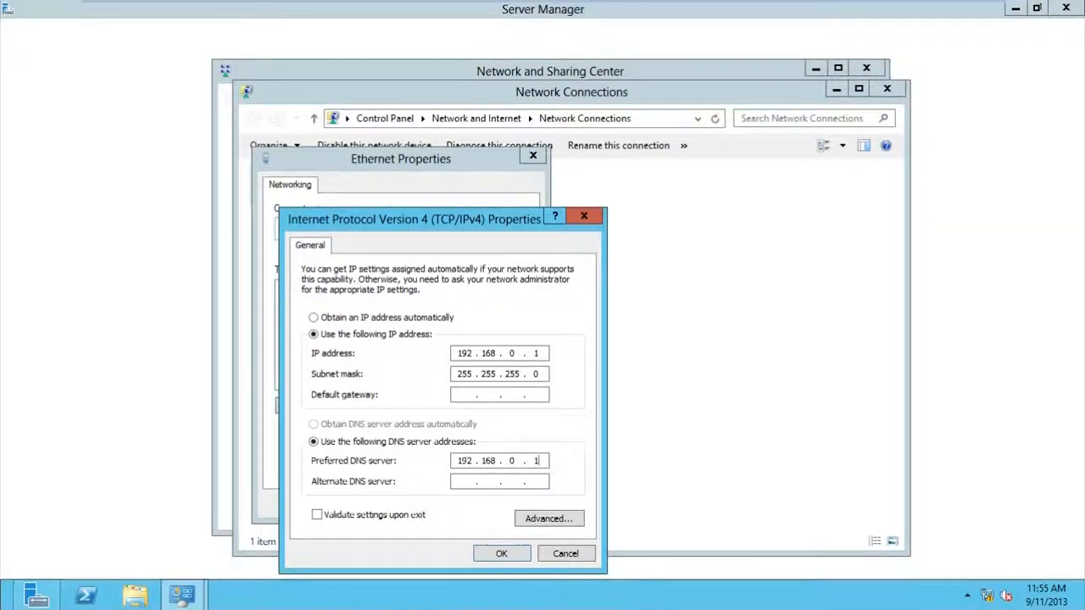
{"action": "type", "text": "168"}
{"action": "left_click", "coordinate": [488, 555]}
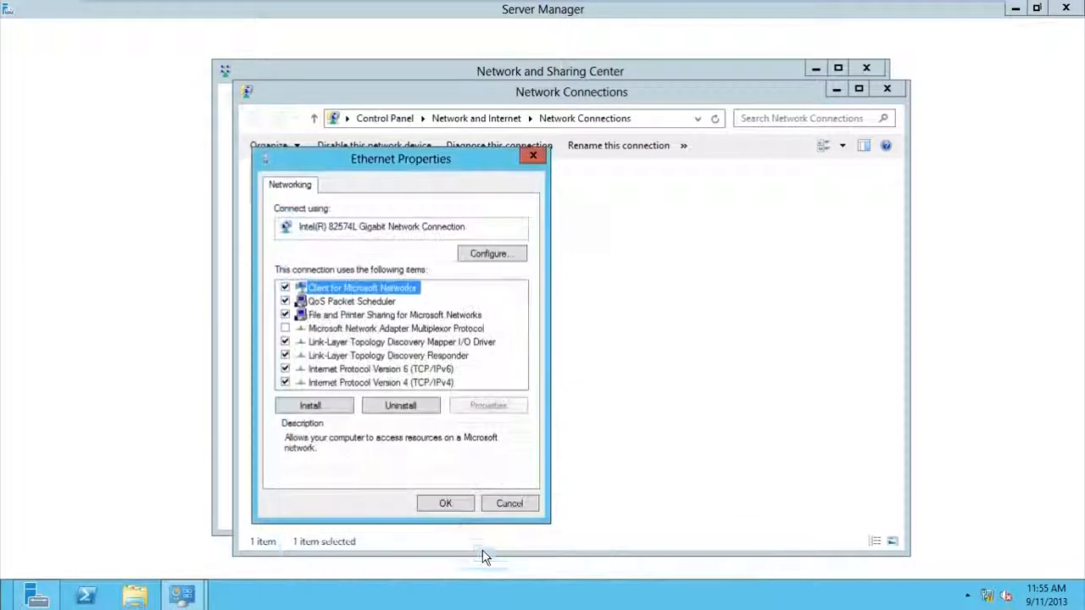
{"action": "left_click", "coordinate": [445, 503]}
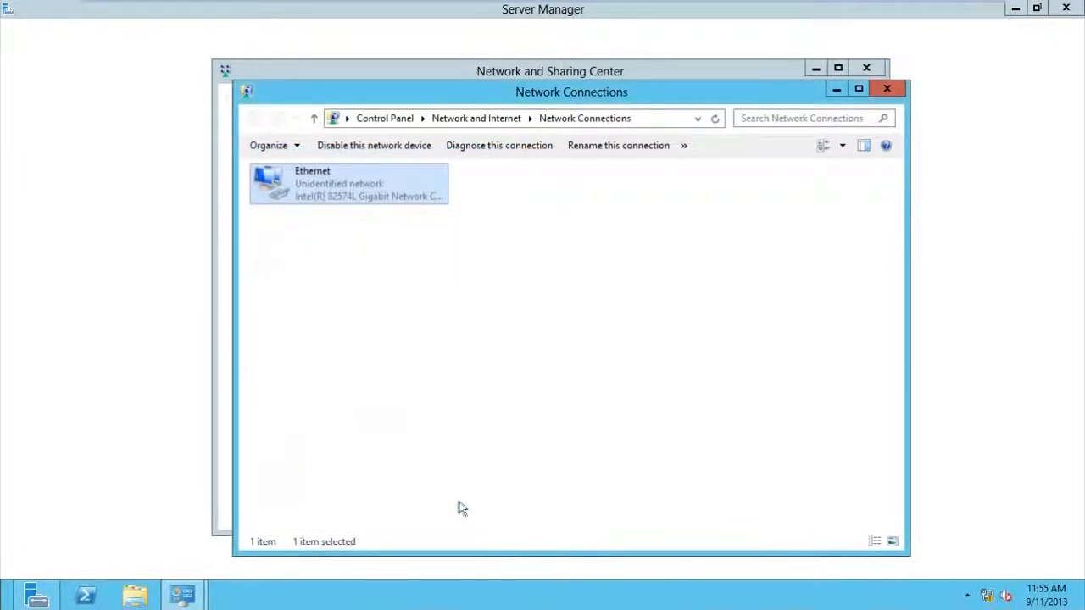
- Refresh the connections list, close the network windows, and view the Local Server page
{"action": "right_click", "coordinate": [458, 280]}
{"action": "left_click", "coordinate": [496, 333]}
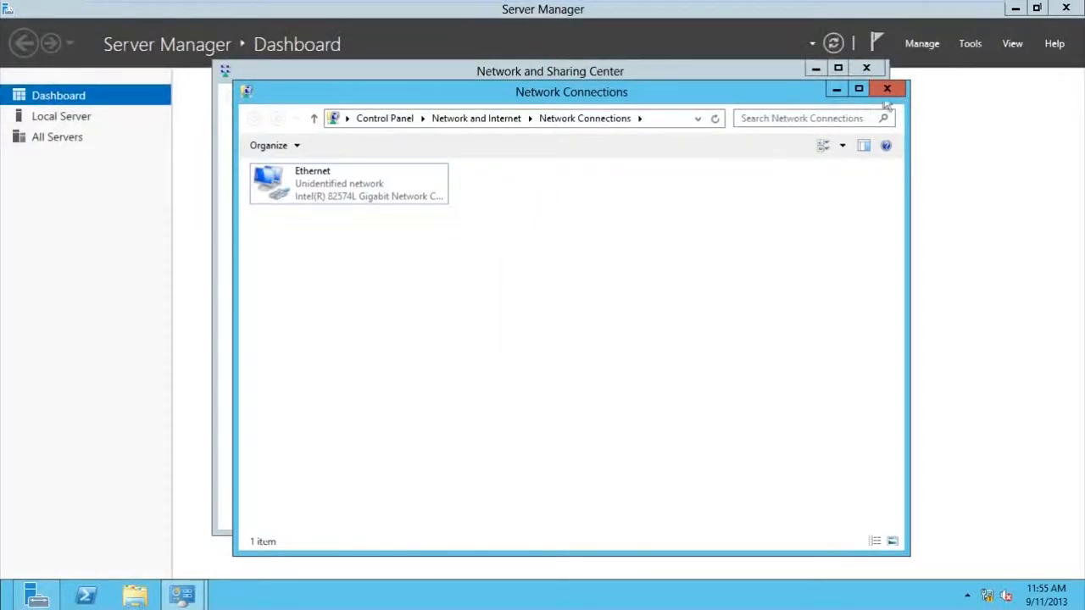
{"action": "left_click", "coordinate": [886, 88]}
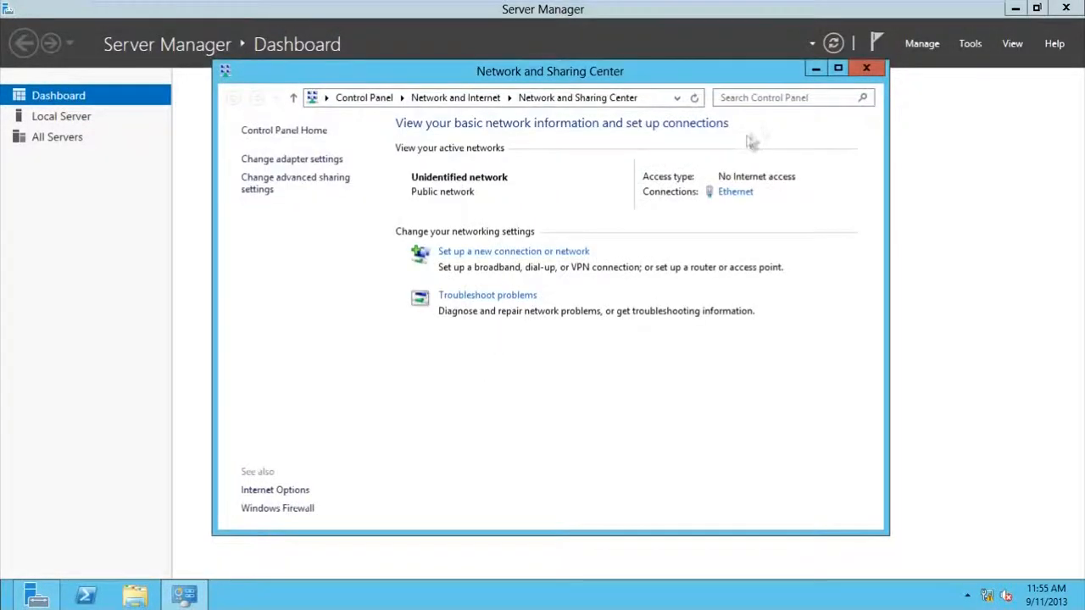
{"action": "left_click", "coordinate": [864, 70]}
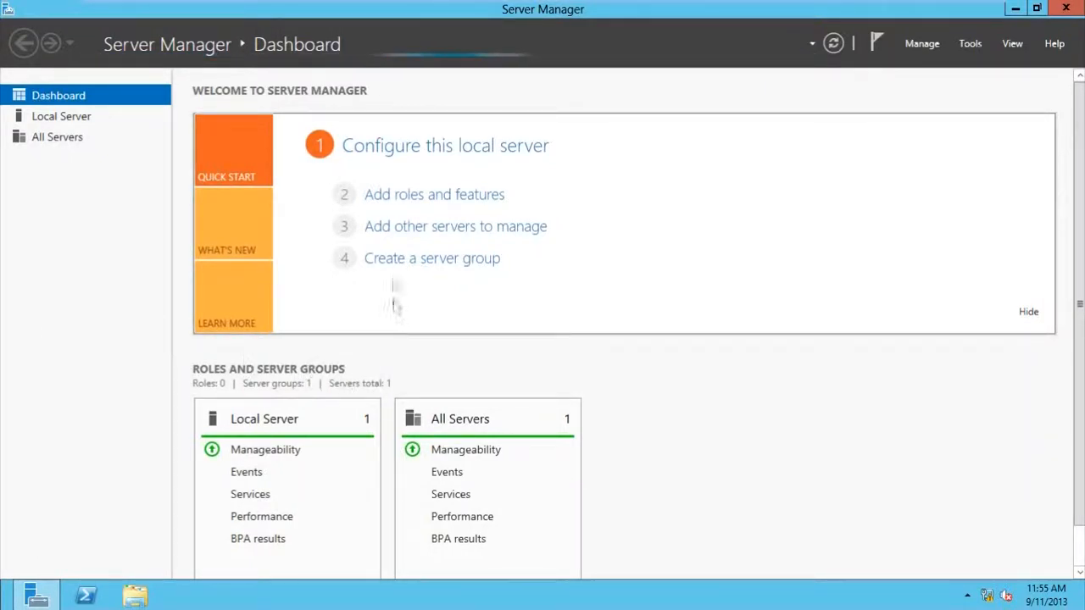
{"action": "left_click", "coordinate": [76, 123]}
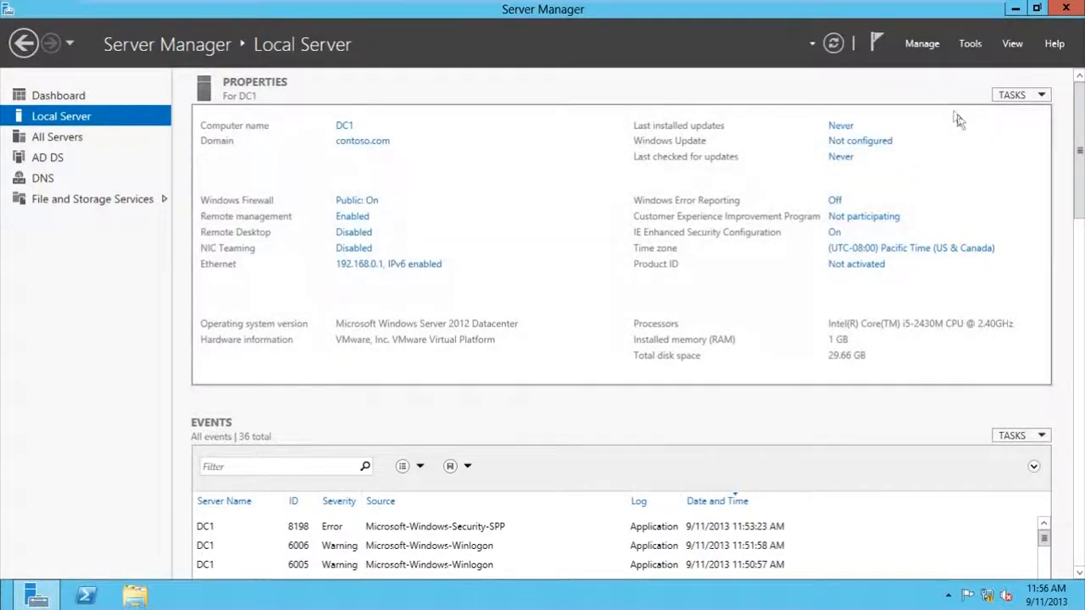
{"action": "left_click", "coordinate": [970, 52]}
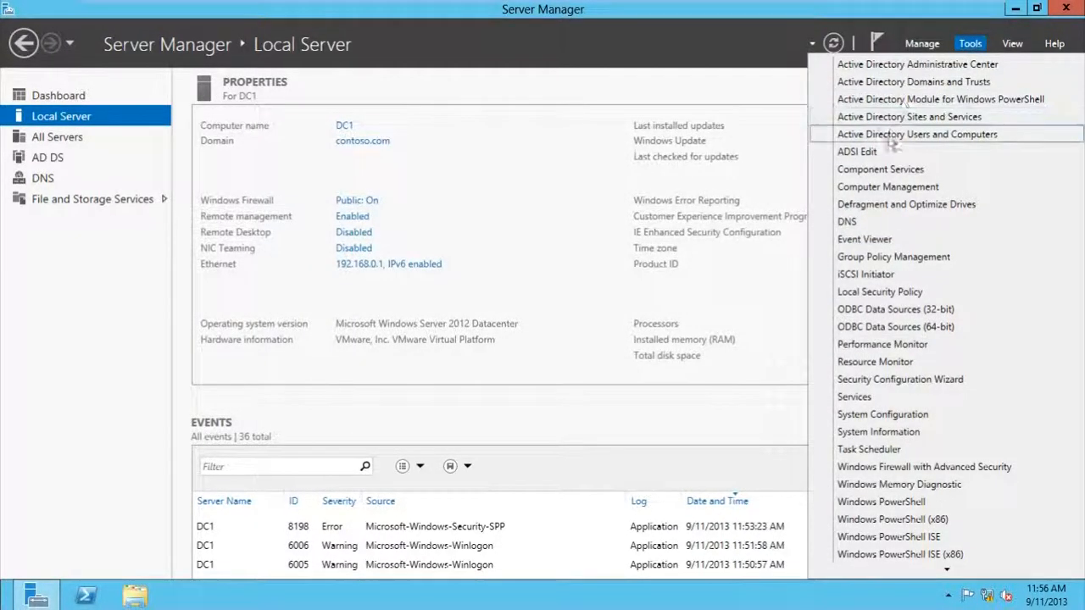
{"action": "left_click", "coordinate": [434, 45]}
{"action": "left_click", "coordinate": [429, 46]}
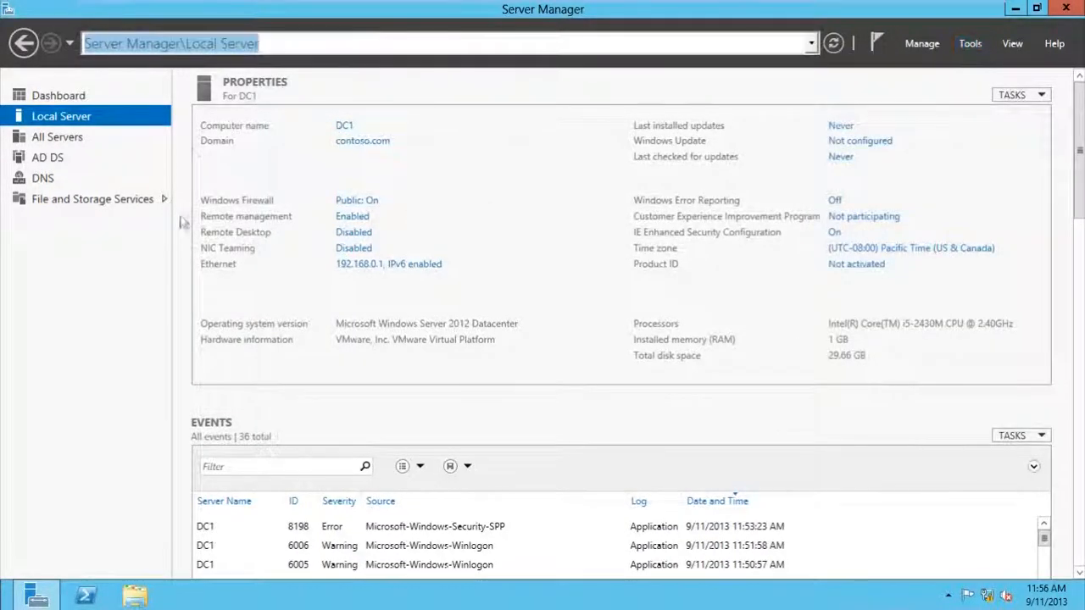
{"action": "left_click", "coordinate": [436, 86]}
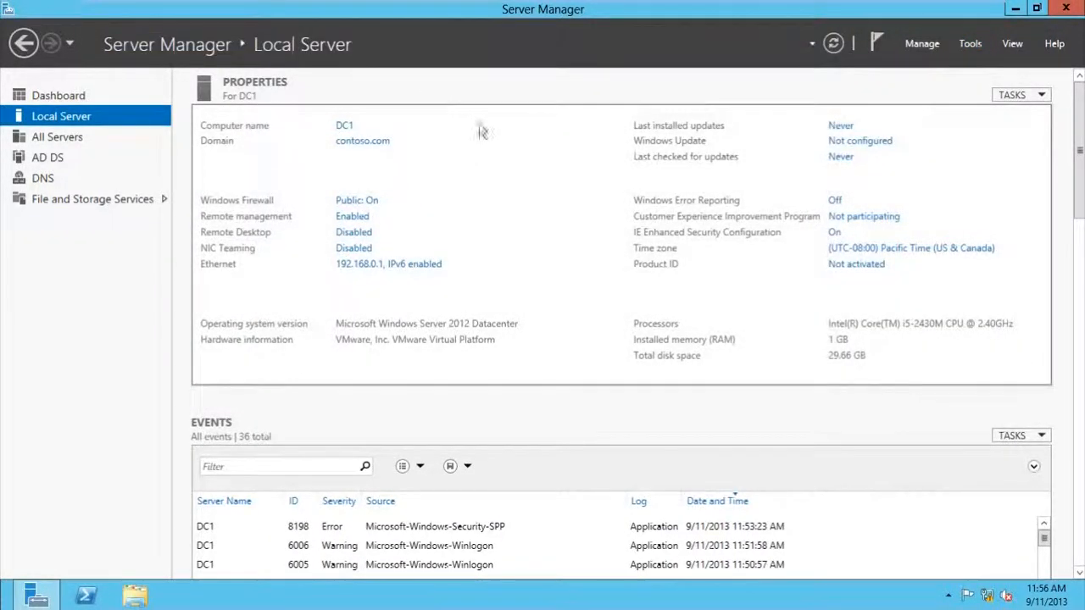